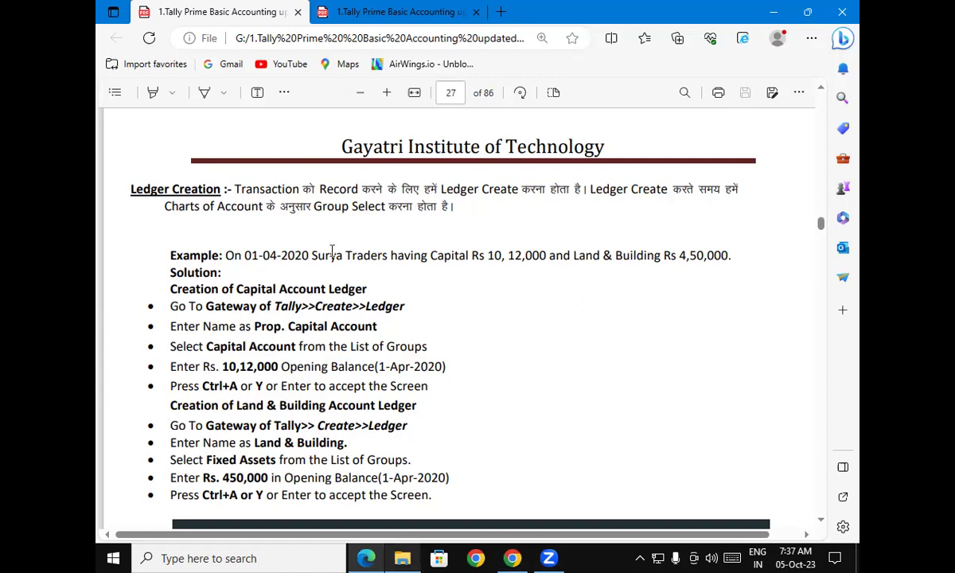
# Step: Examine the ledger creation example in the PDF for the capital and the land and building amounts
pyautogui.moveTo(311, 255); pyautogui.dragTo(463, 263)
pyautogui.click(501, 266)
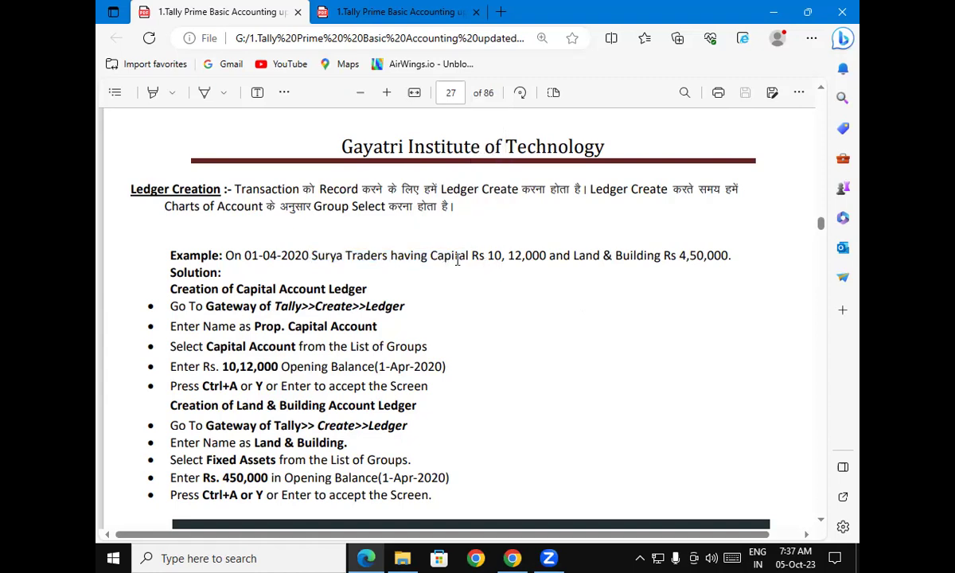
pyautogui.moveTo(471, 255); pyautogui.dragTo(567, 257)
pyautogui.click(581, 287)
pyautogui.moveTo(689, 256); pyautogui.dragTo(622, 256)
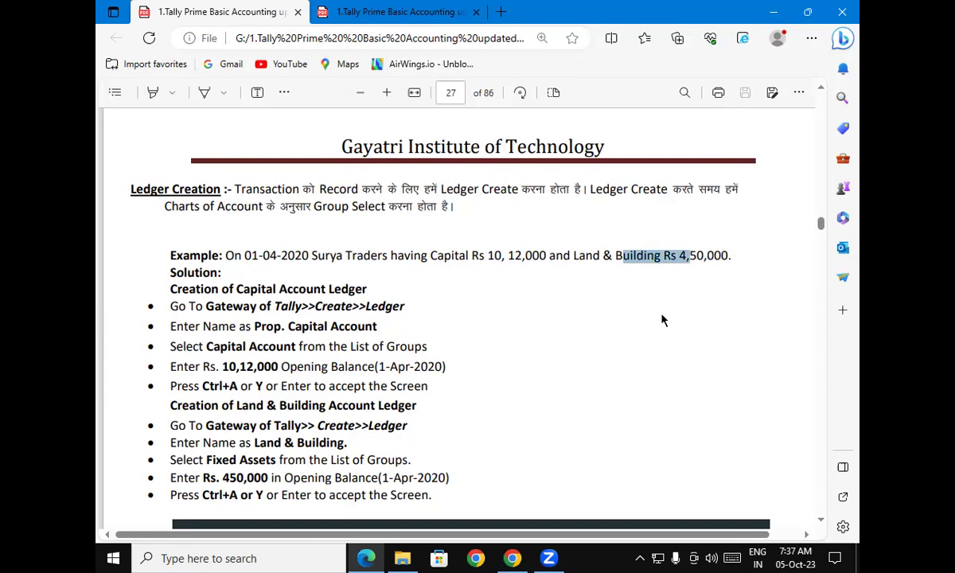
pyautogui.click(433, 255)
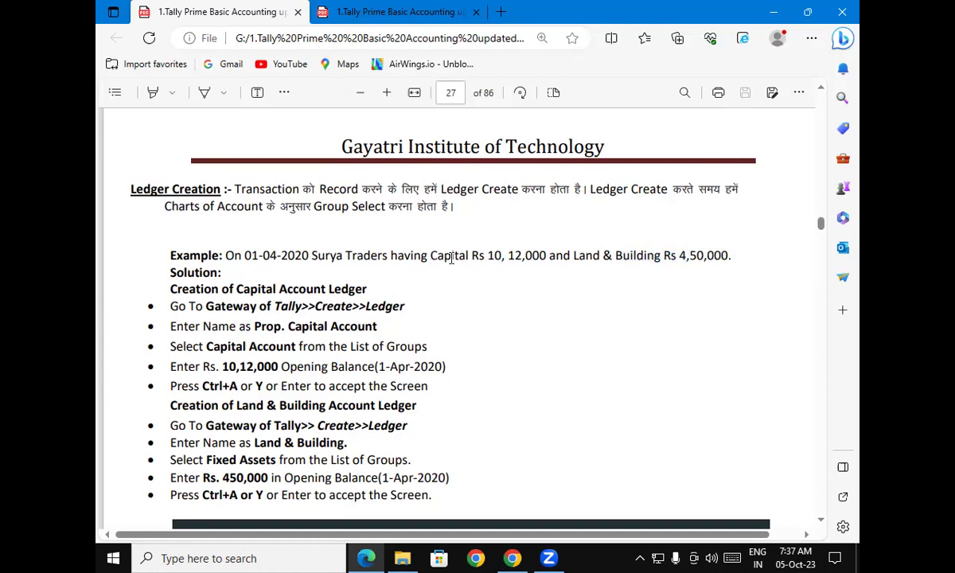
pyautogui.moveTo(430, 256); pyautogui.dragTo(471, 256)
pyautogui.click(553, 357)
pyautogui.scroll(-5, 556, 357)
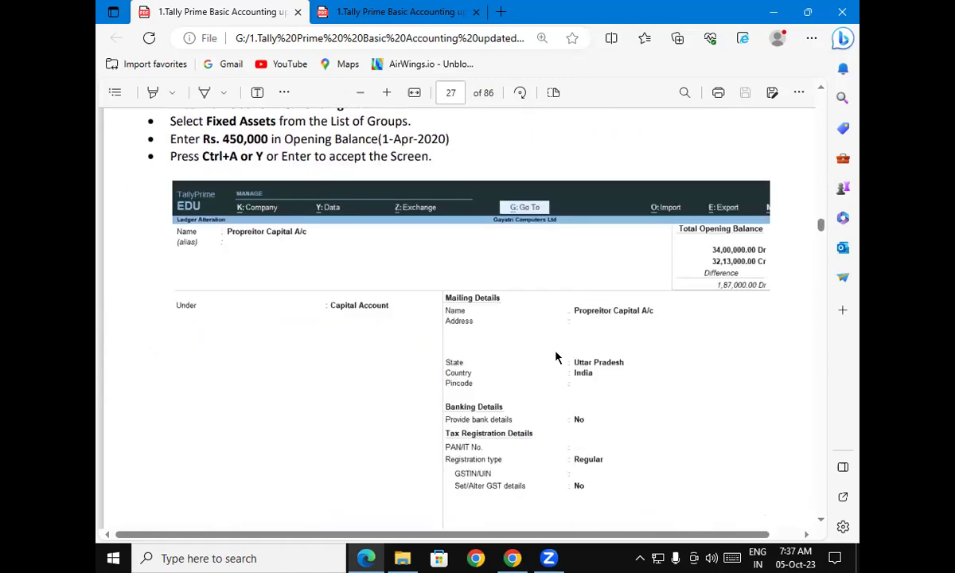
pyautogui.scroll(5, 556, 358)
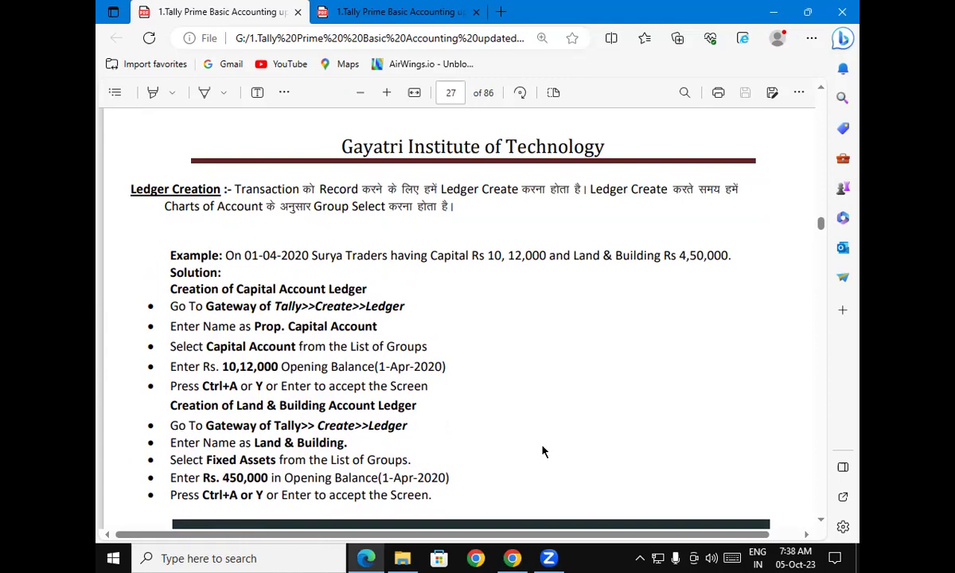
# Step: Minimize the PDF, launch TallyPrime from the desktop and continue in educational mode
pyautogui.click(769, 13)
pyautogui.click(858, 8)
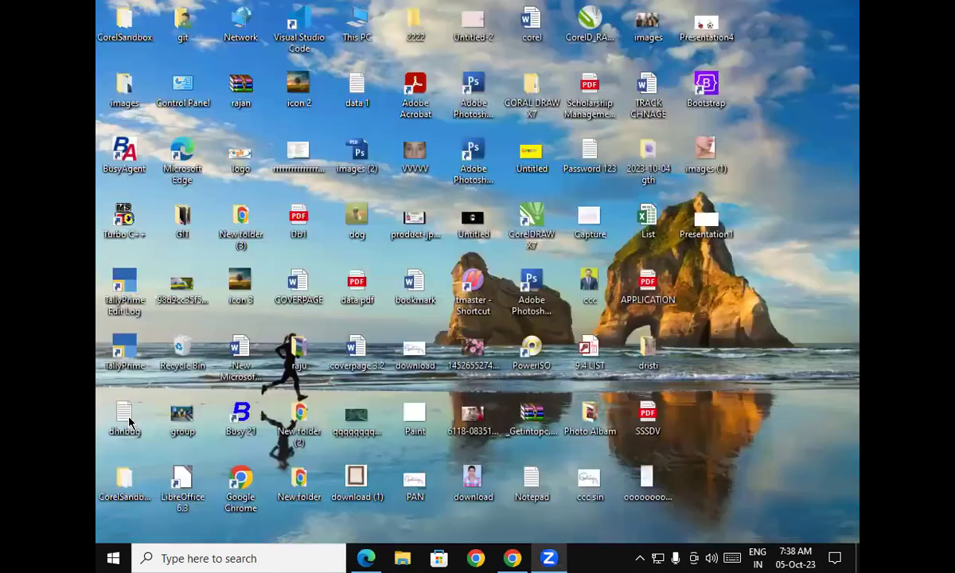
pyautogui.doubleClick(136, 340)
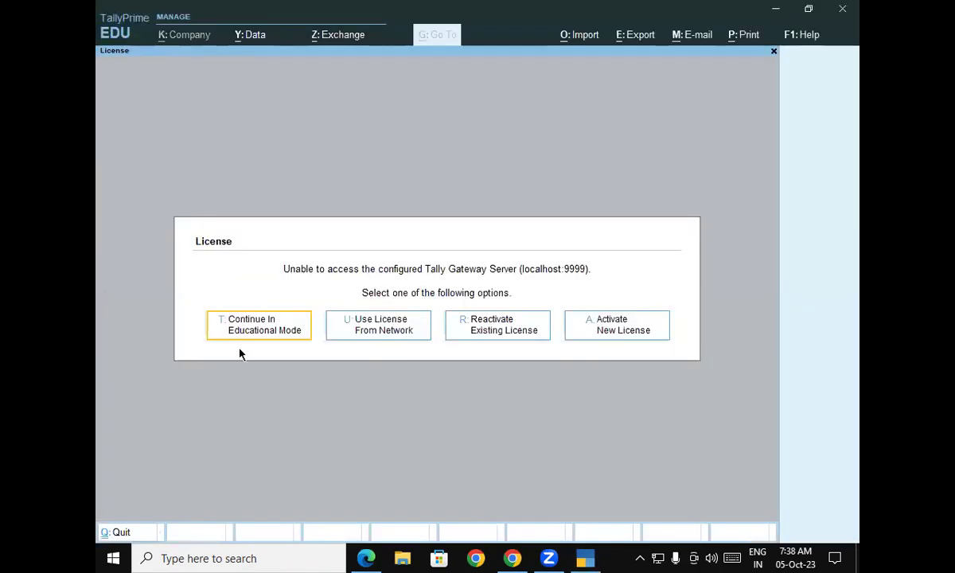
pyautogui.click(249, 325)
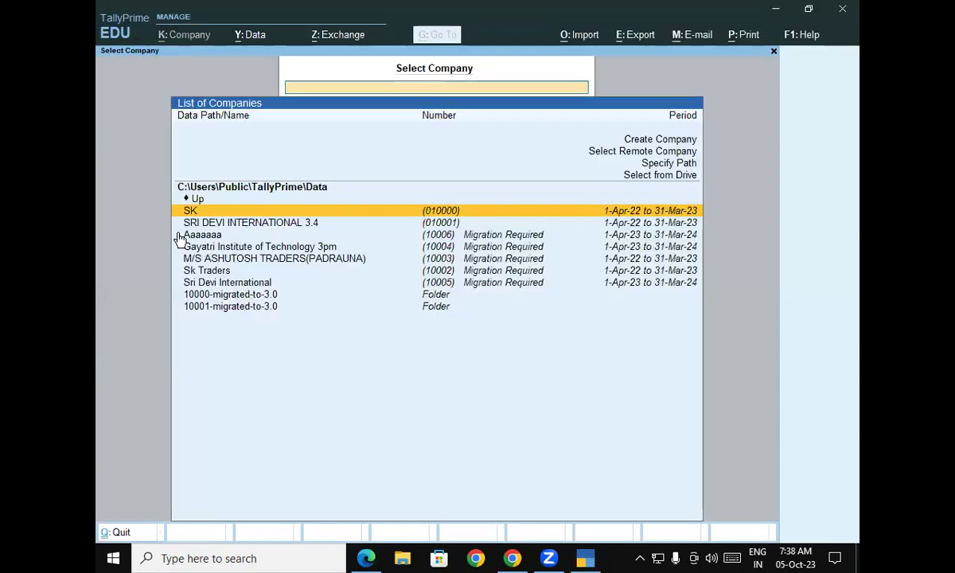
# Step: Browse for a company by drive and open the D:\ drive
pyautogui.press('Up')
pyautogui.press('Up')
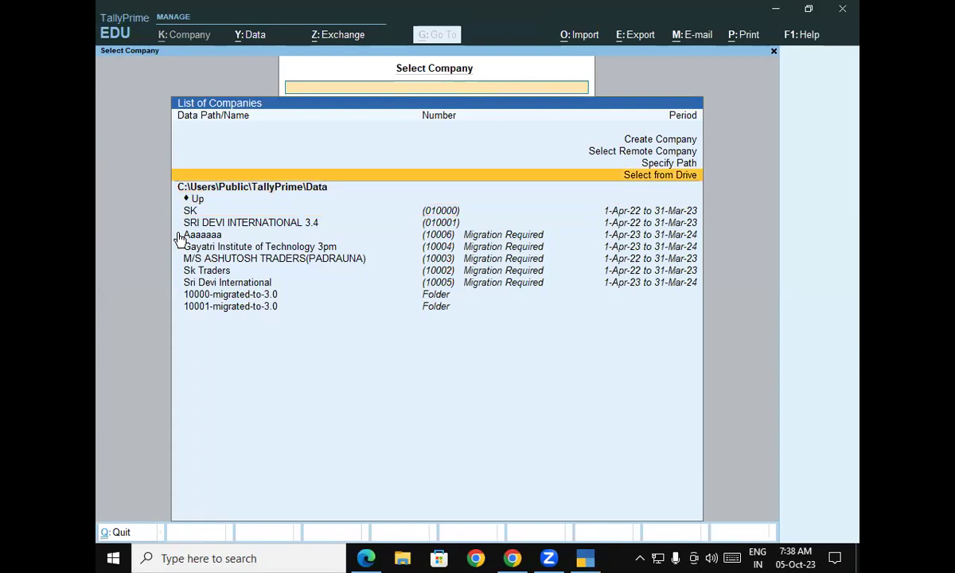
pyautogui.press('Return')
pyautogui.press('Down')
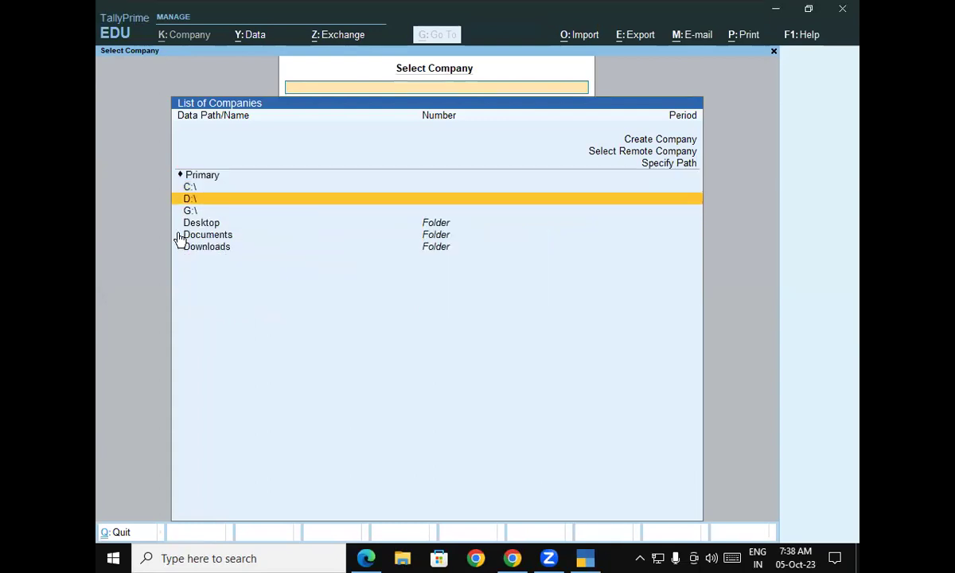
pyautogui.press('Return')
# Step: Open the tally7.4amsrv folder and load the Gayatri Computer LTd company from it
pyautogui.press('Down')
pyautogui.press('Down')
pyautogui.press('Down')
pyautogui.press('Down')
pyautogui.press('Down')
pyautogui.press('Down')
pyautogui.press('Down')
pyautogui.press('Down')
pyautogui.press('Down')
pyautogui.press('Down')
pyautogui.press('Down')
pyautogui.press('Down')
pyautogui.press('Down')
pyautogui.press('Down')
pyautogui.press('Down')
pyautogui.press('Down')
pyautogui.press('Down')
pyautogui.press('Down')
pyautogui.press('Down')
pyautogui.press('Down')
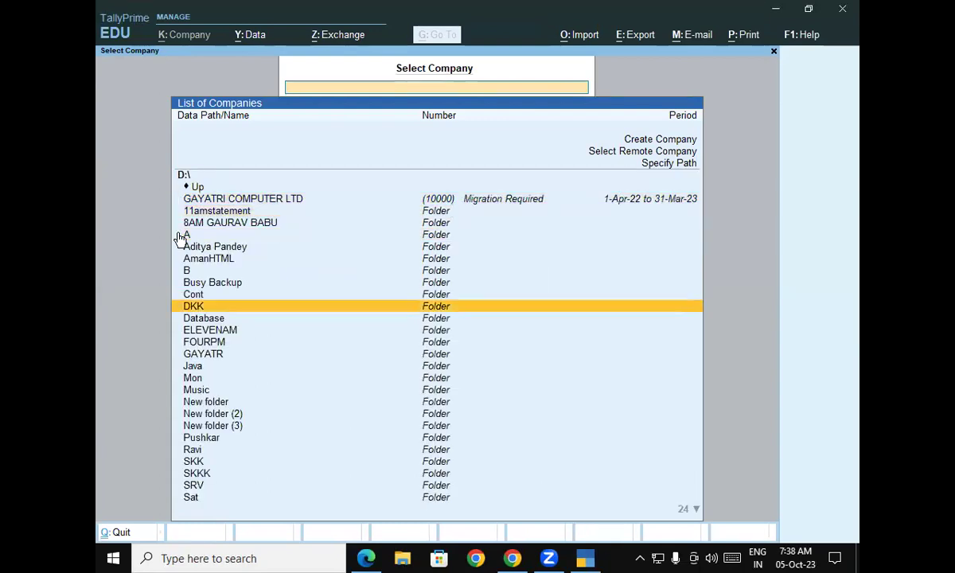
pyautogui.press('Down')
pyautogui.press('Down')
pyautogui.press('Down')
pyautogui.press('Down')
pyautogui.press('Down')
pyautogui.press('Down')
pyautogui.press('Down')
pyautogui.press('Down')
pyautogui.press('Down')
pyautogui.press('Down')
pyautogui.press('Down')
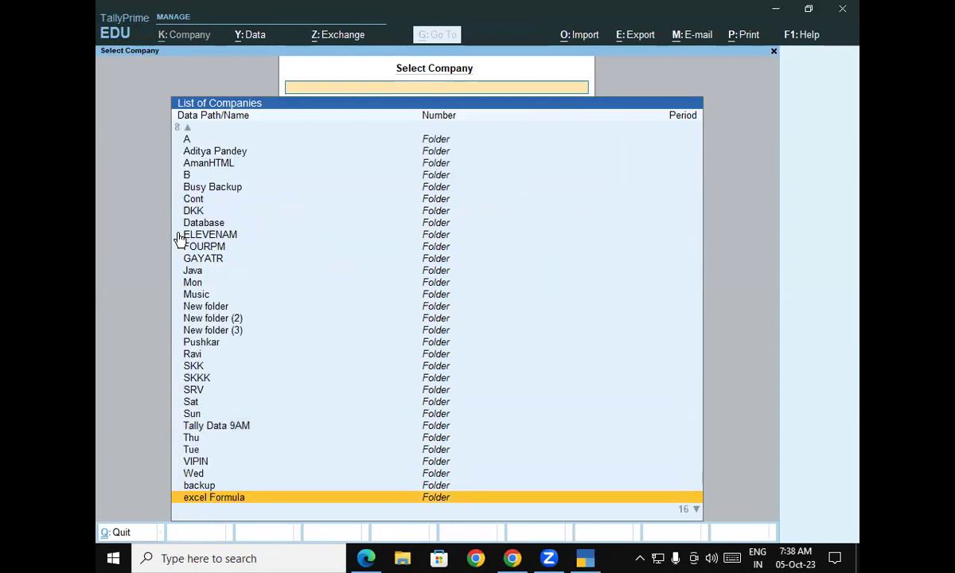
pyautogui.press('Down')
pyautogui.press('Down')
pyautogui.press('Down')
pyautogui.press('Down')
pyautogui.press('Down')
pyautogui.press('Down')
pyautogui.press('Down')
pyautogui.press('Down')
pyautogui.press('Down')
pyautogui.press('Down')
pyautogui.press('Down')
pyautogui.press('Down')
pyautogui.press('Down')
pyautogui.press('Down')
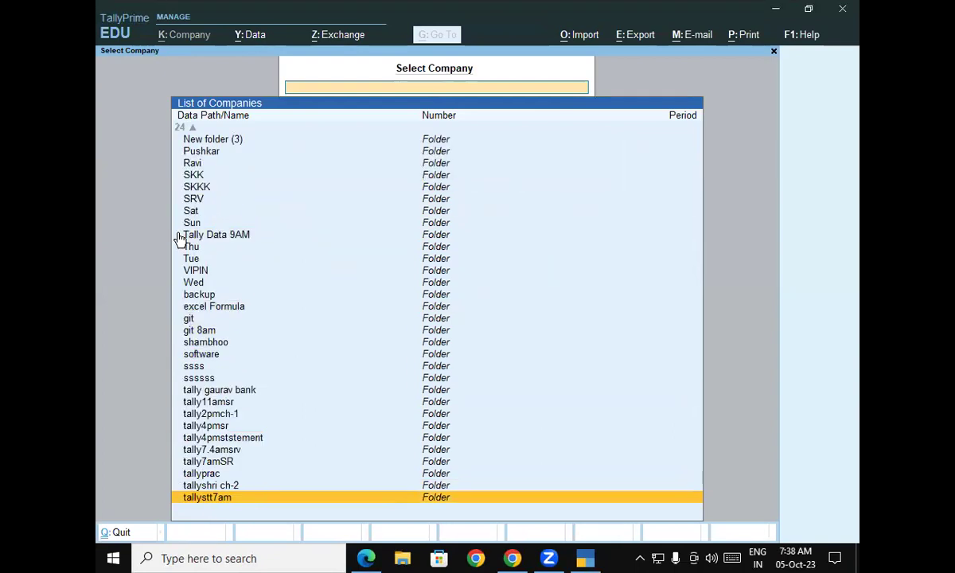
pyautogui.press('Up')
pyautogui.press('Up')
pyautogui.press('Up')
pyautogui.press('Up')
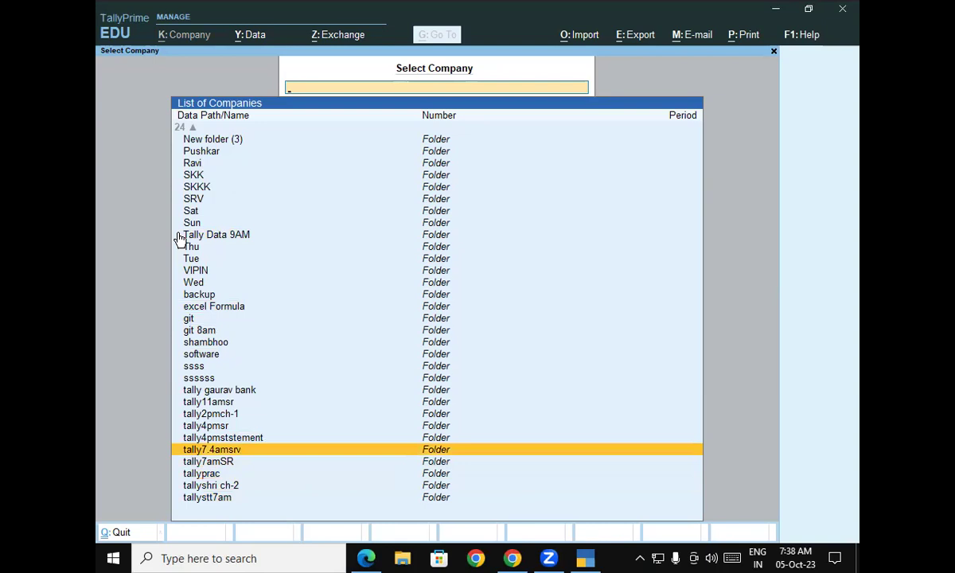
pyautogui.press('Return')
pyautogui.press('Return')
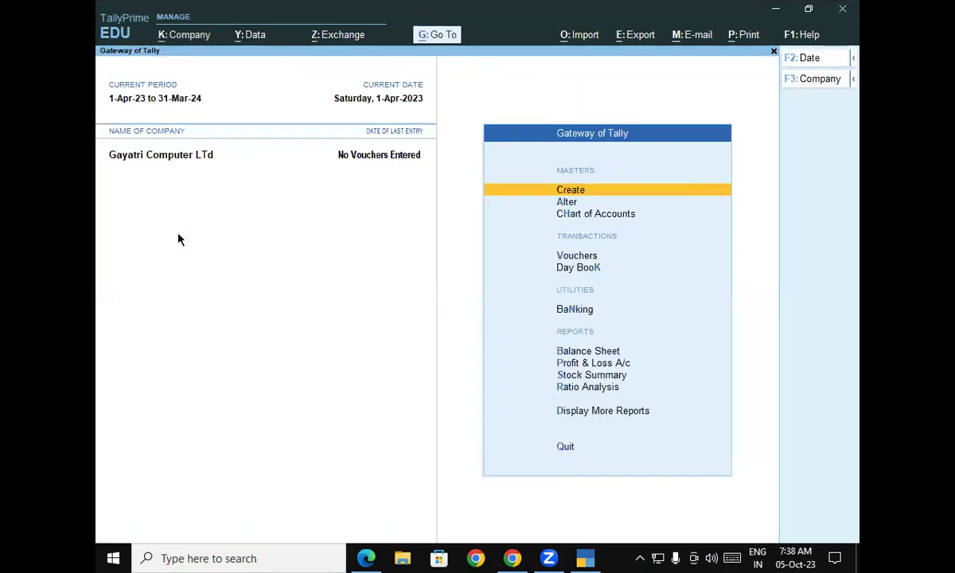
# Step: Start creating a ledger and name it Prop Capital A/c, without an alias
pyautogui.press('Return')
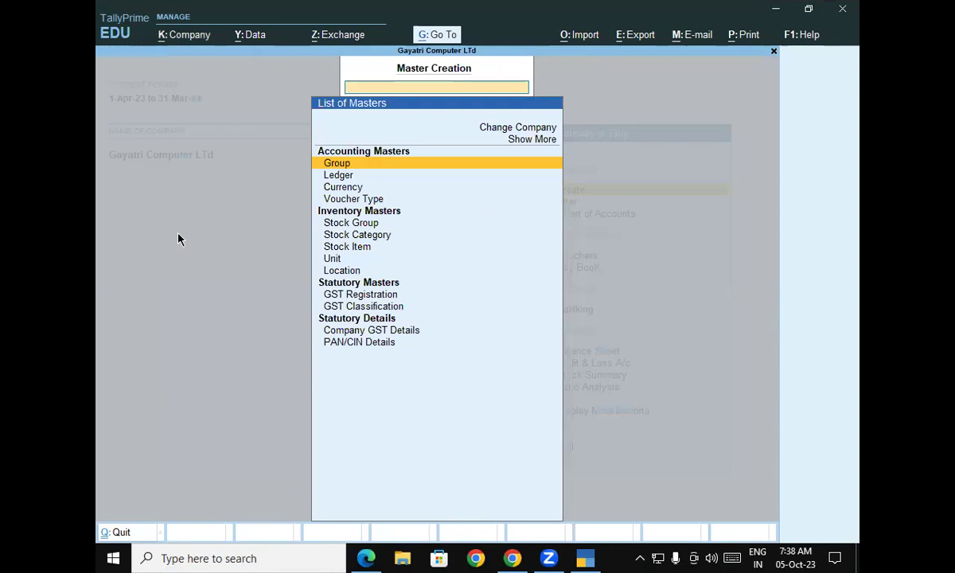
pyautogui.press('Down')
pyautogui.press('Return')
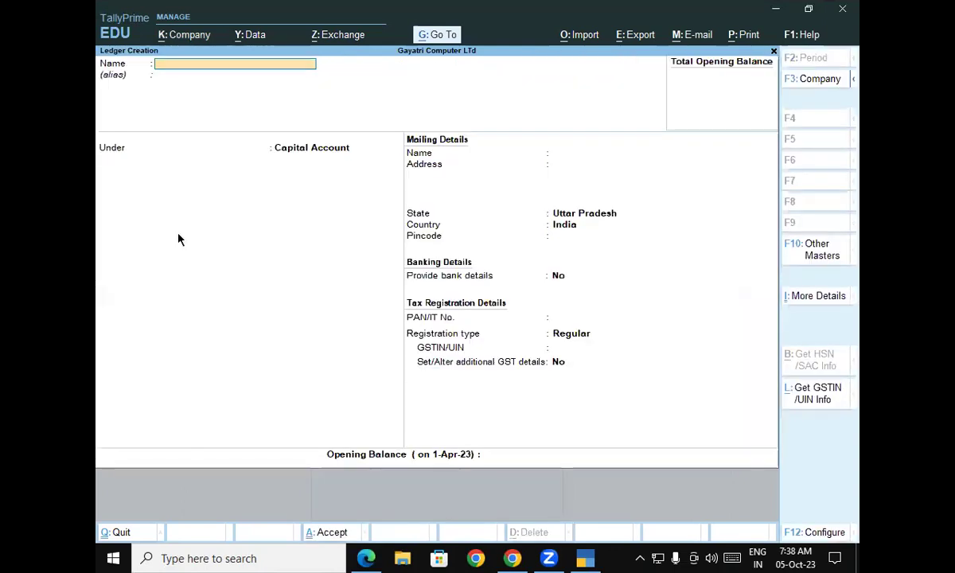
pyautogui.write('Prop')
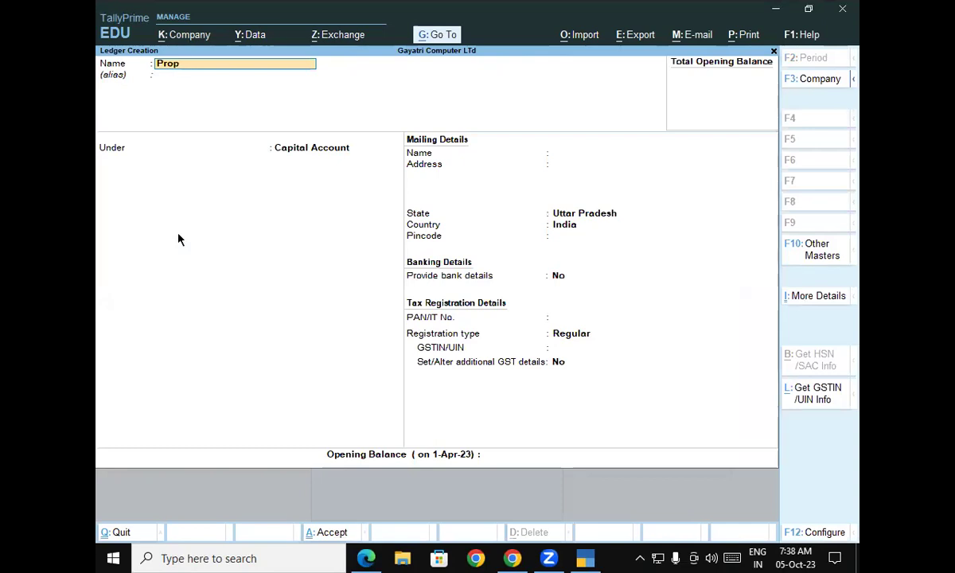
pyautogui.write(' Capital a/c')
pyautogui.press('Return')
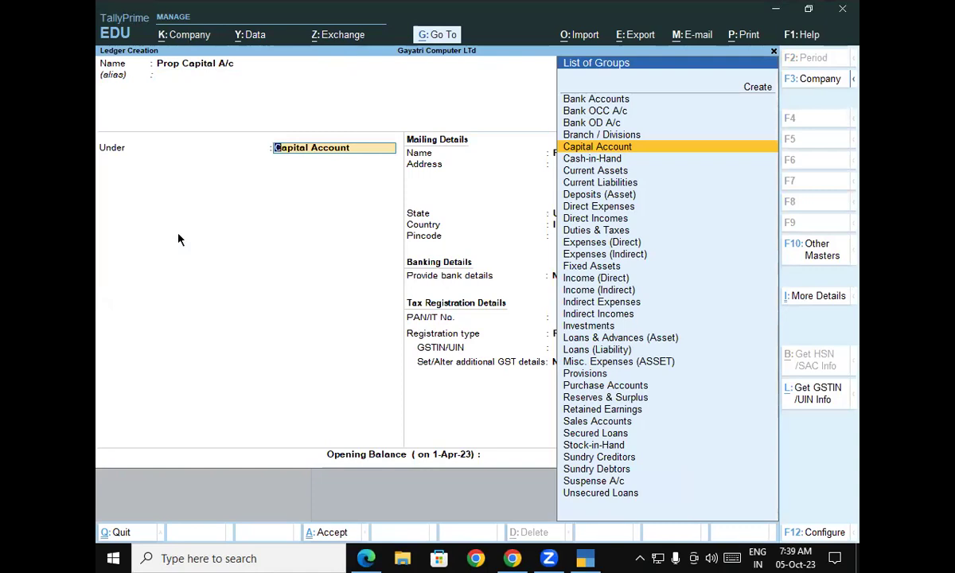
# Step: Place the ledger under Capital Account and accept the default mailing, banking and tax registration details
pyautogui.press('Return')
pyautogui.press('Return')
pyautogui.press('Return')
pyautogui.press('Return')
pyautogui.press('Return')
pyautogui.press('Return')
pyautogui.press('Return')
pyautogui.press('Return')
pyautogui.press('Return')
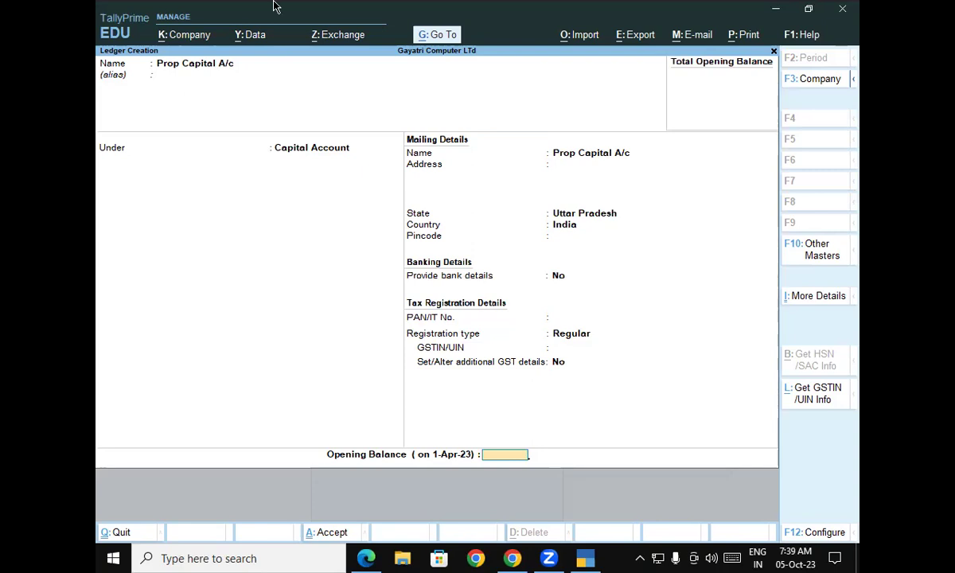
# Step: Check the capital amount in the PDF, set the opening balance to 10,12,000 Cr in TallyPrime and save the ledger
pyautogui.click(367, 558)
pyautogui.moveTo(485, 255); pyautogui.dragTo(542, 251)
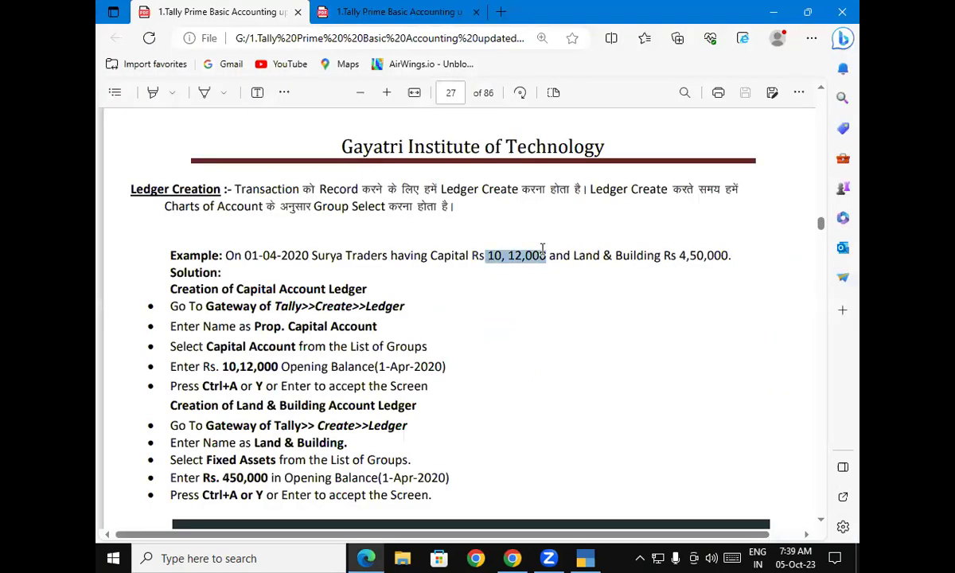
pyautogui.click(590, 556)
pyautogui.write('10')
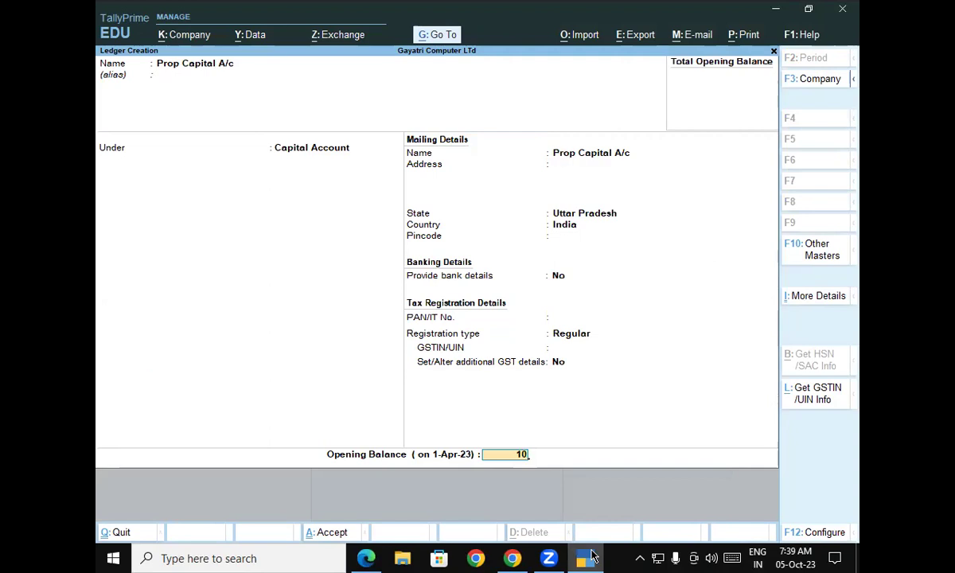
pyautogui.write('12000')
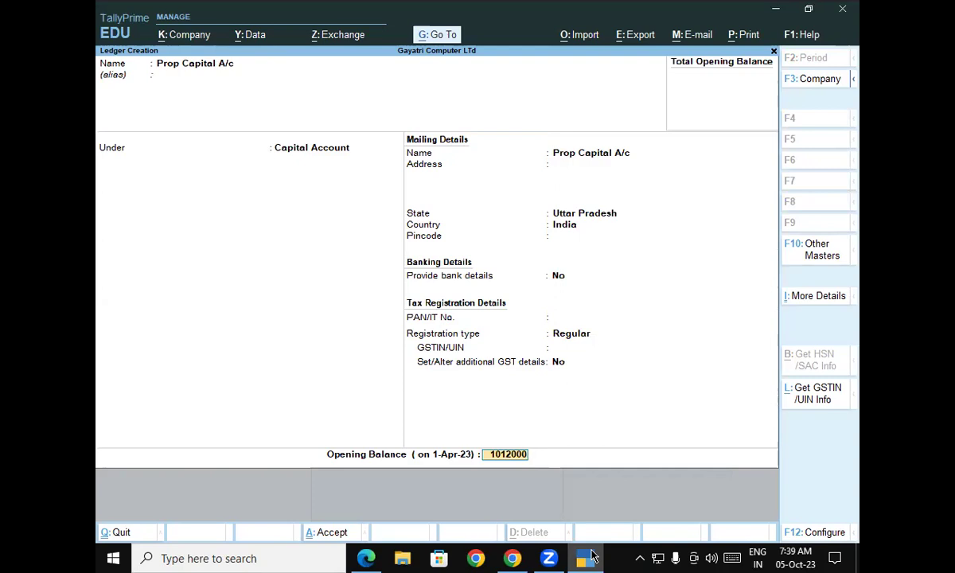
pyautogui.press('Return')
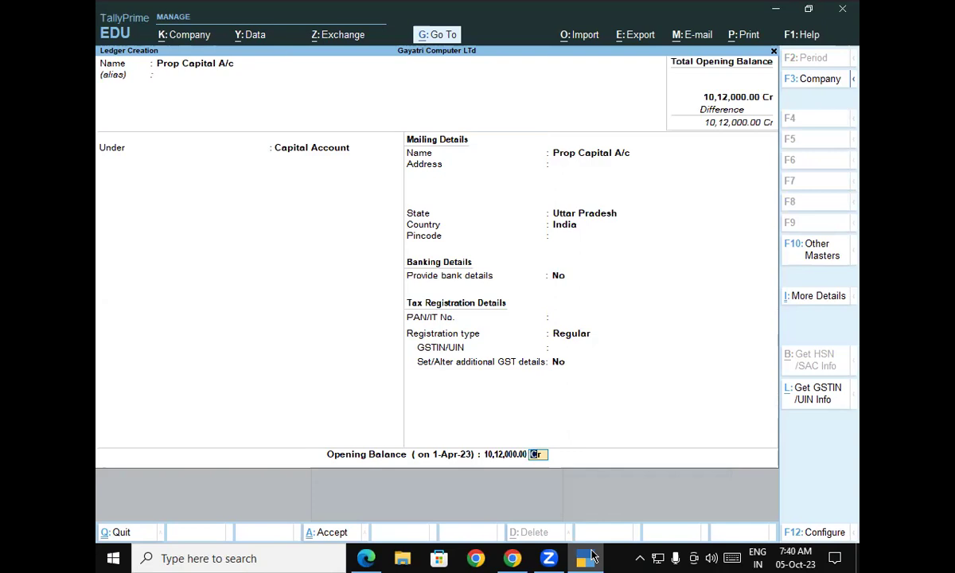
pyautogui.press('Return')
pyautogui.press('Return')
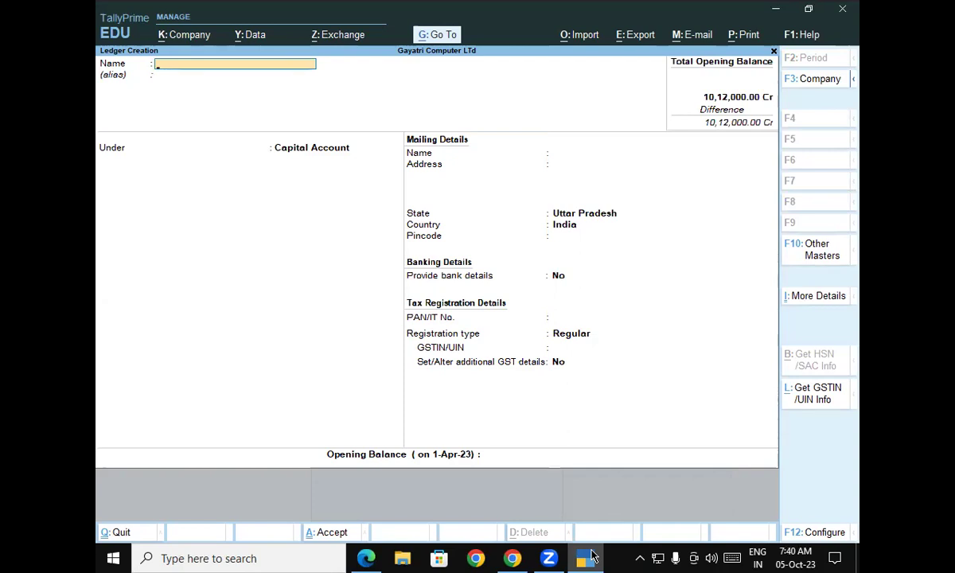
# Step: Leave ledger creation and bring up the list of ledgers for alteration
pyautogui.press('Escape')
pyautogui.press('y')
pyautogui.press('Escape')
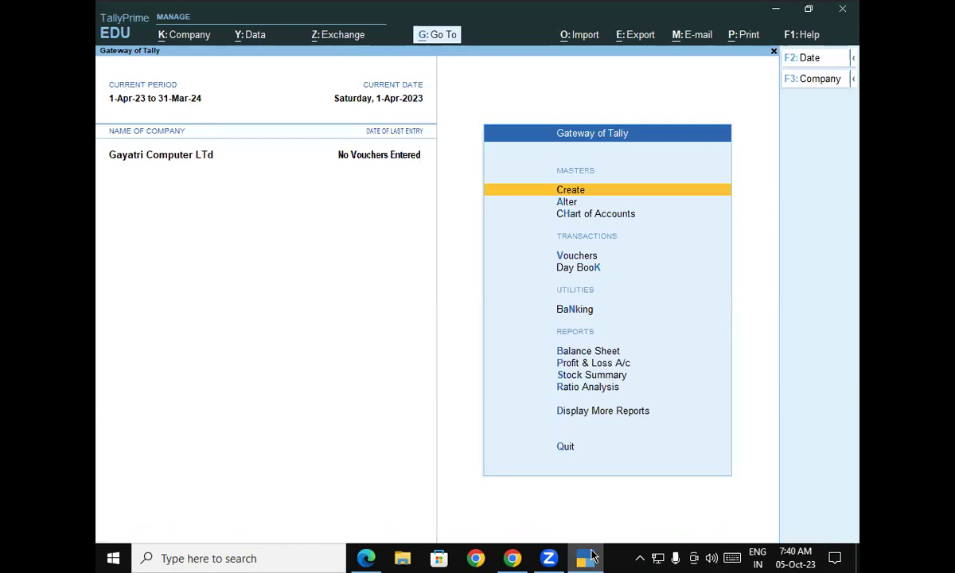
pyautogui.press('Down')
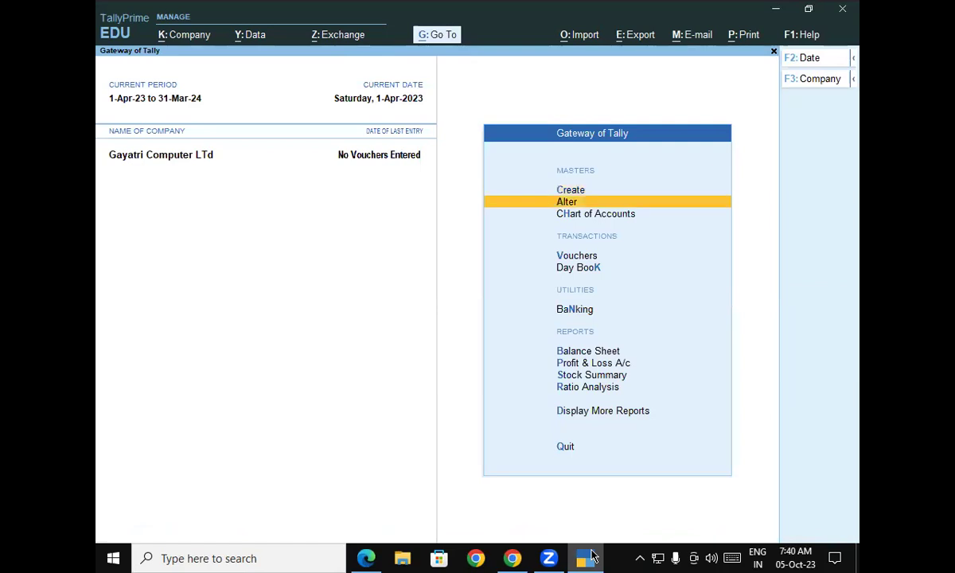
pyautogui.press('Return')
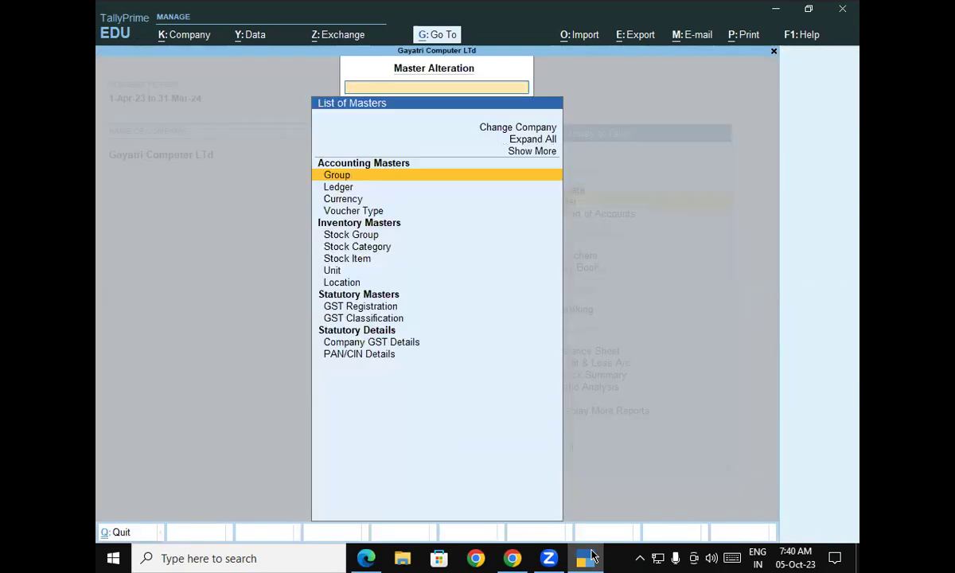
pyautogui.press('Down')
pyautogui.press('Return')
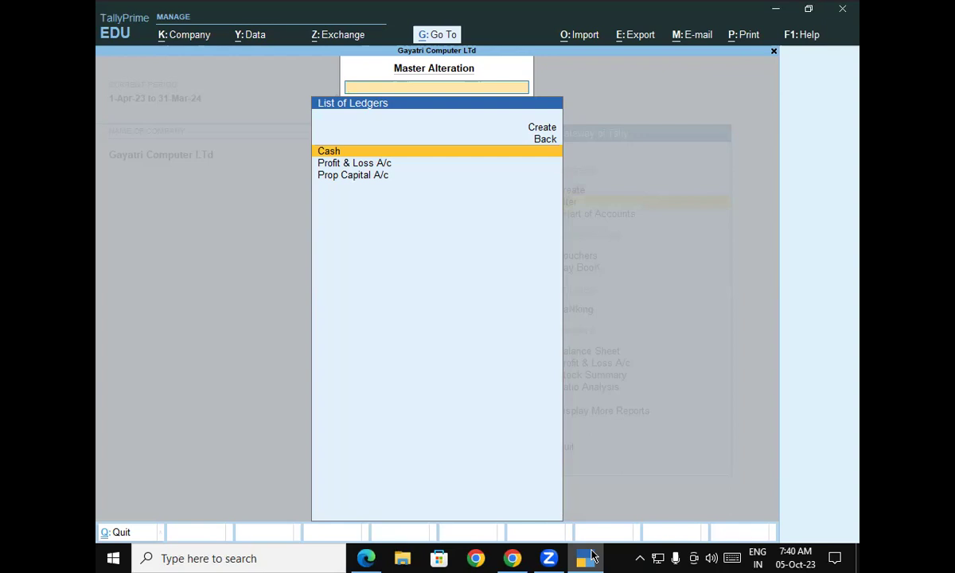
# Step: View the Cash ledger and return to the list of ledgers without changing it
pyautogui.press('Return')
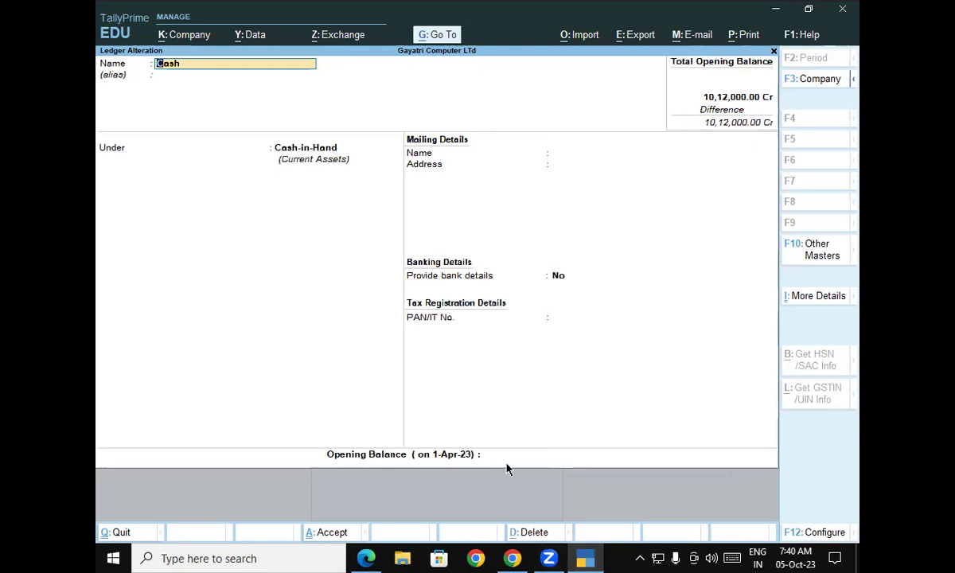
pyautogui.press('Escape')
pyautogui.press('Escape')
pyautogui.press('Return')
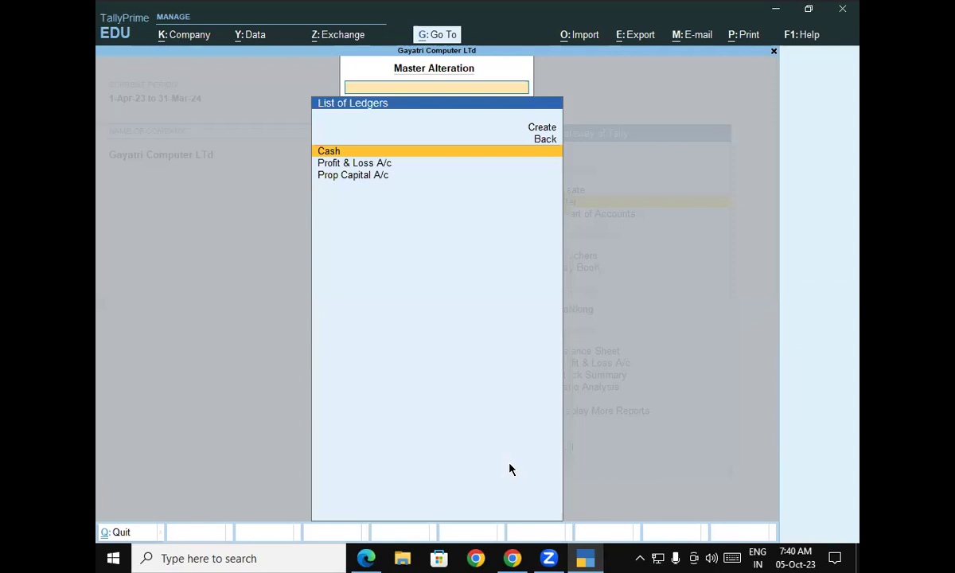
# Step: Open the Prop Capital A/c ledger for alteration, request its deletion, decline it and leave the ledger unchanged
pyautogui.click(330, 178)
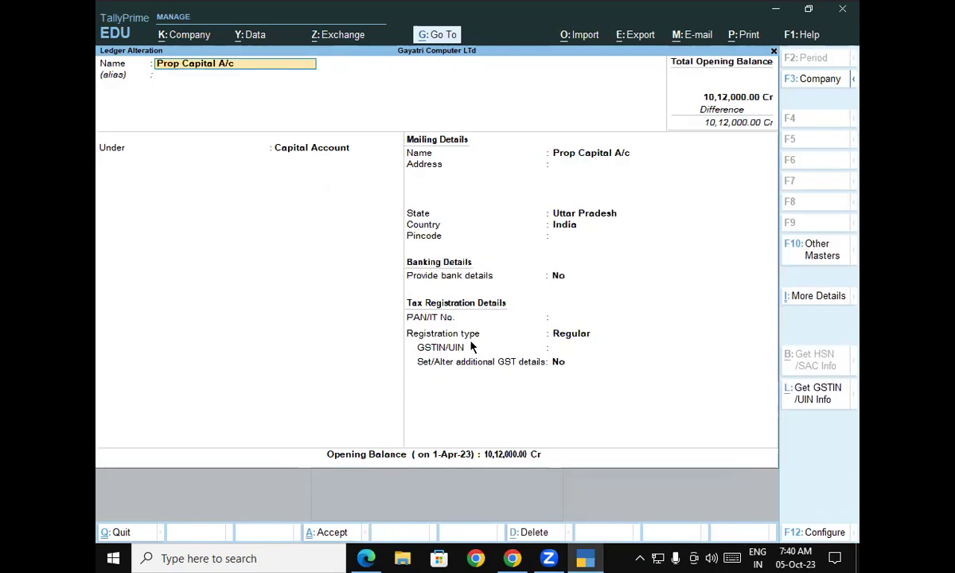
pyautogui.hotkey('ctrl', 'a')
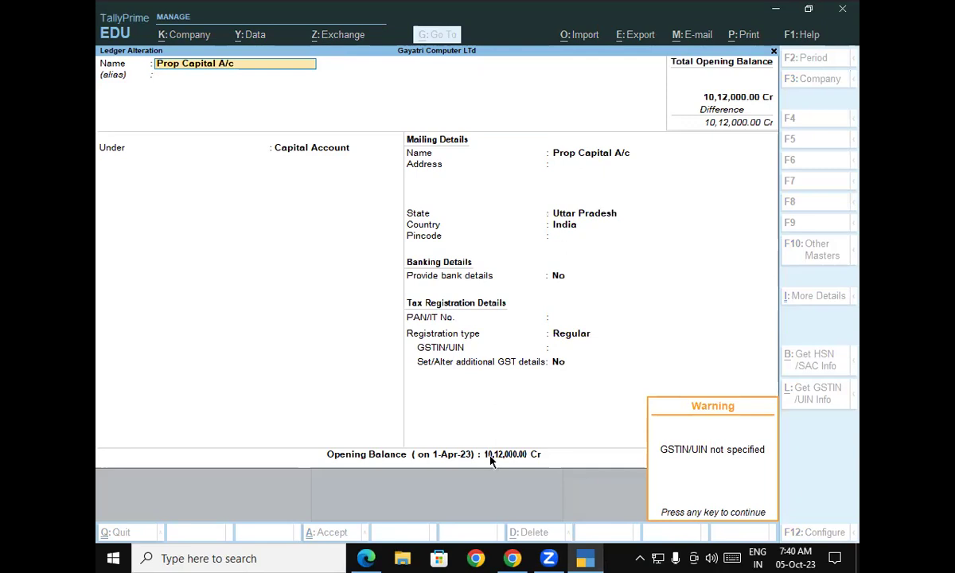
pyautogui.click(489, 456)
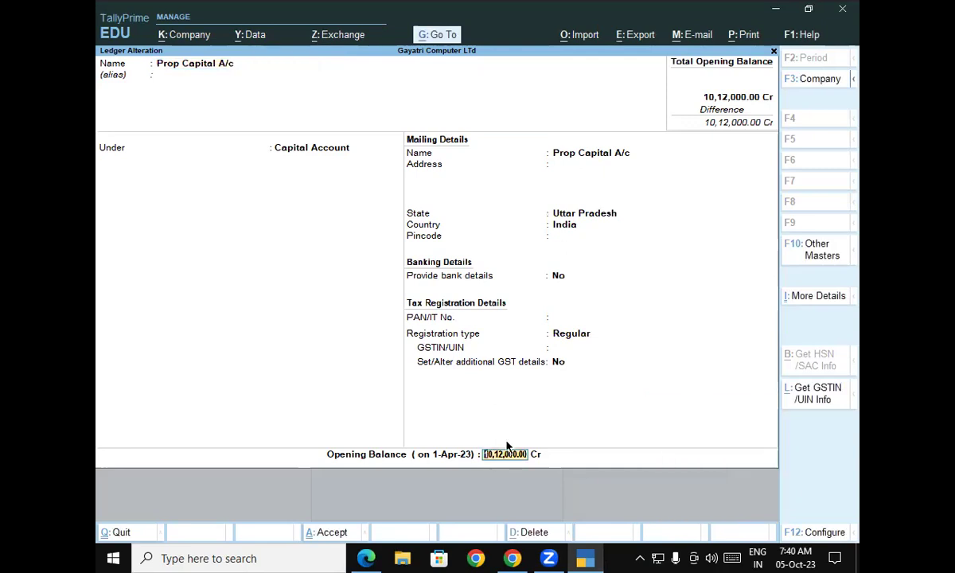
pyautogui.press('ctrl')
pyautogui.hotkey('alt', 'd')
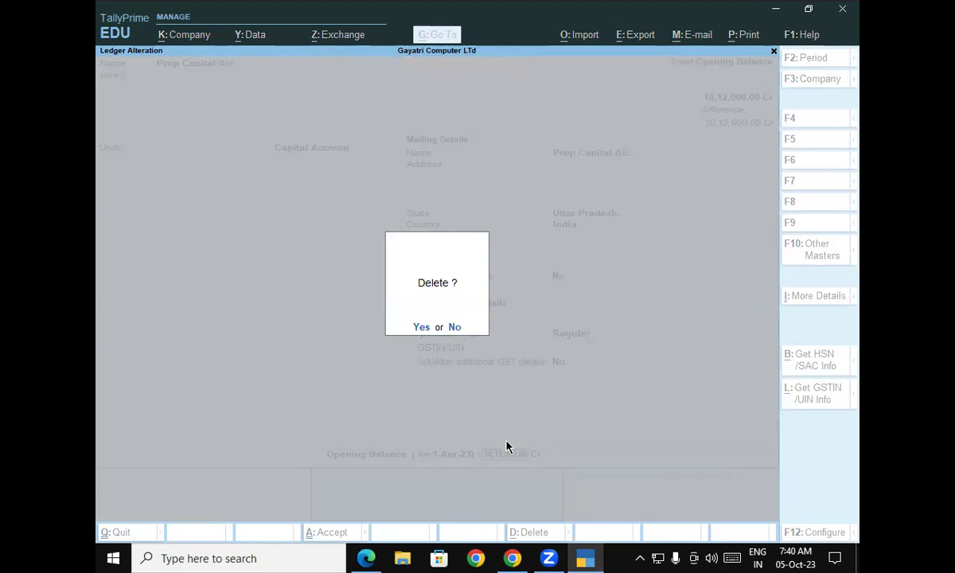
pyautogui.press('n')
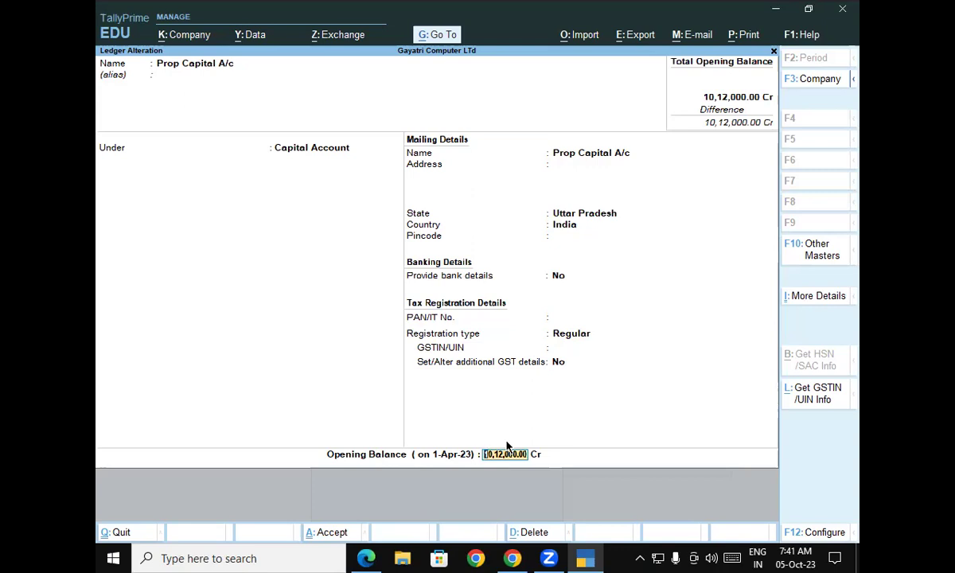
pyautogui.hotkey('ctrl', 'a')
pyautogui.press('Escape')
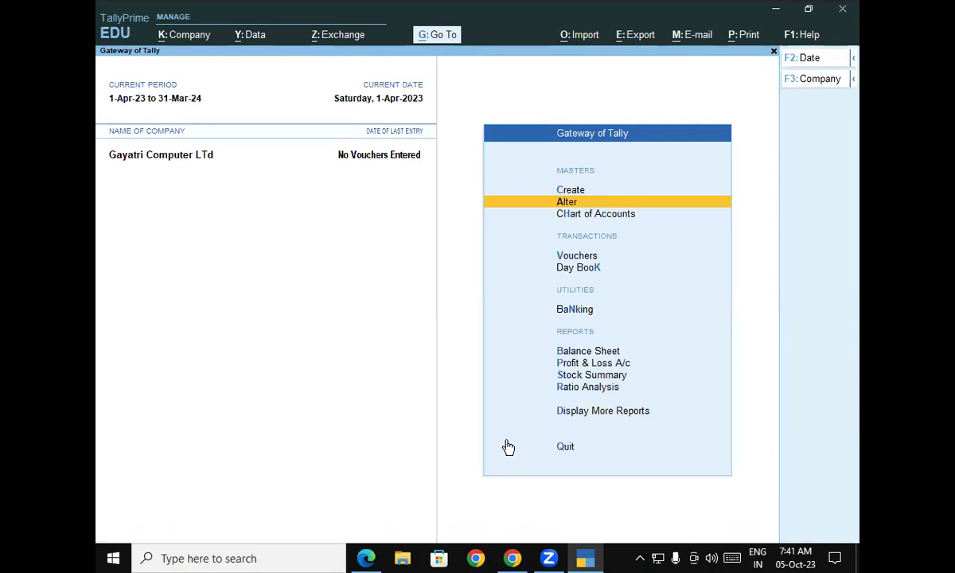
# Step: Start a new ledger and name it Land & Building, copying the name from the PDF example into TallyPrime
pyautogui.press('Up')
pyautogui.press('Return')
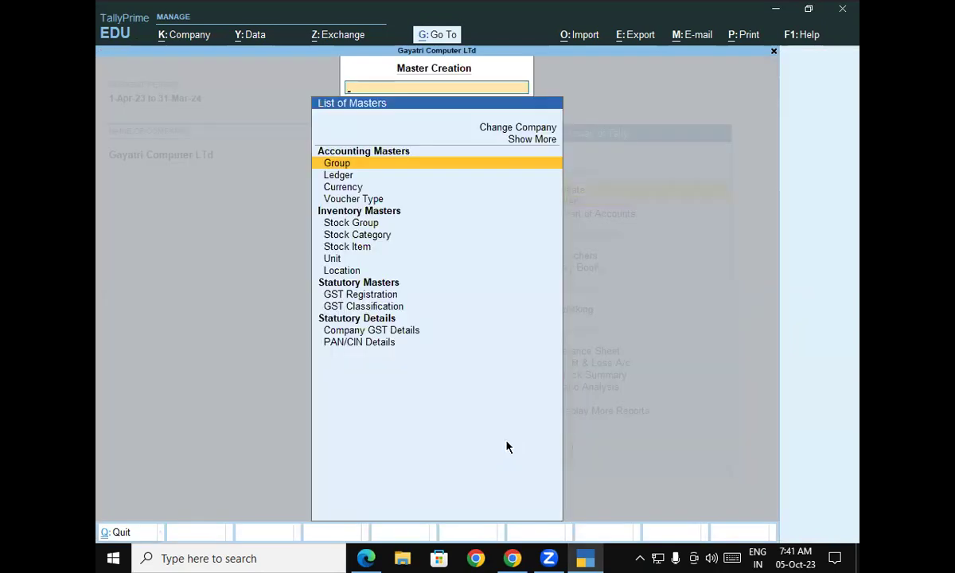
pyautogui.press('Down')
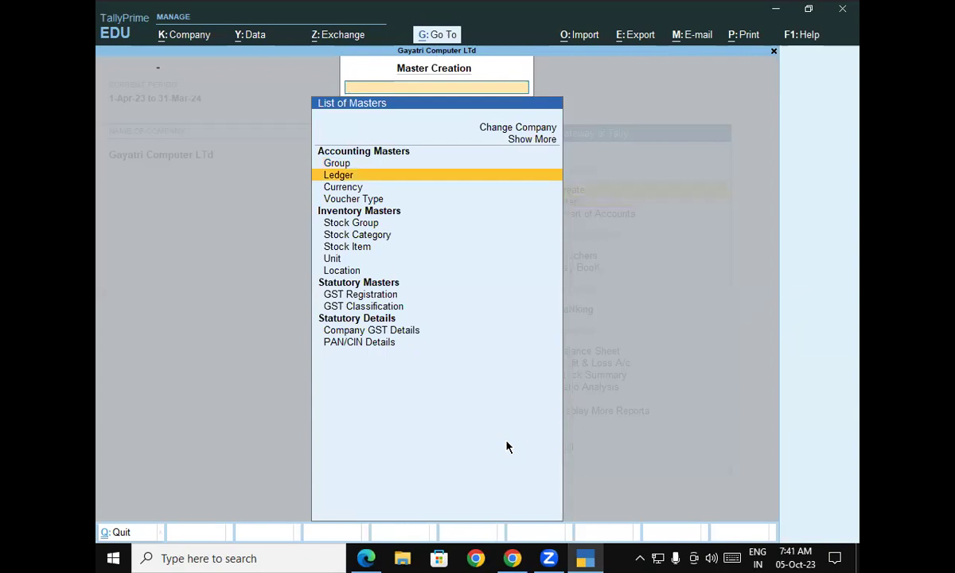
pyautogui.press('Return')
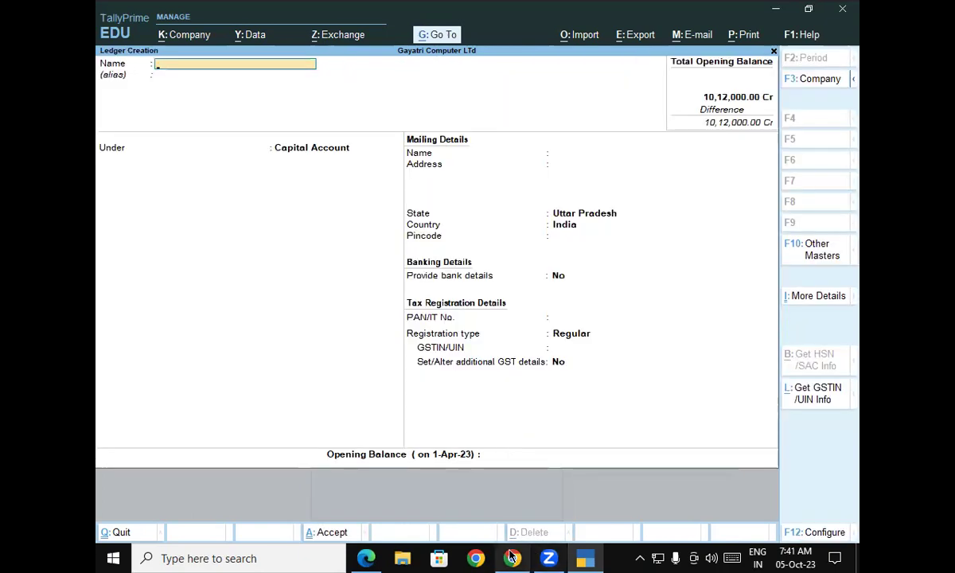
pyautogui.click(376, 557)
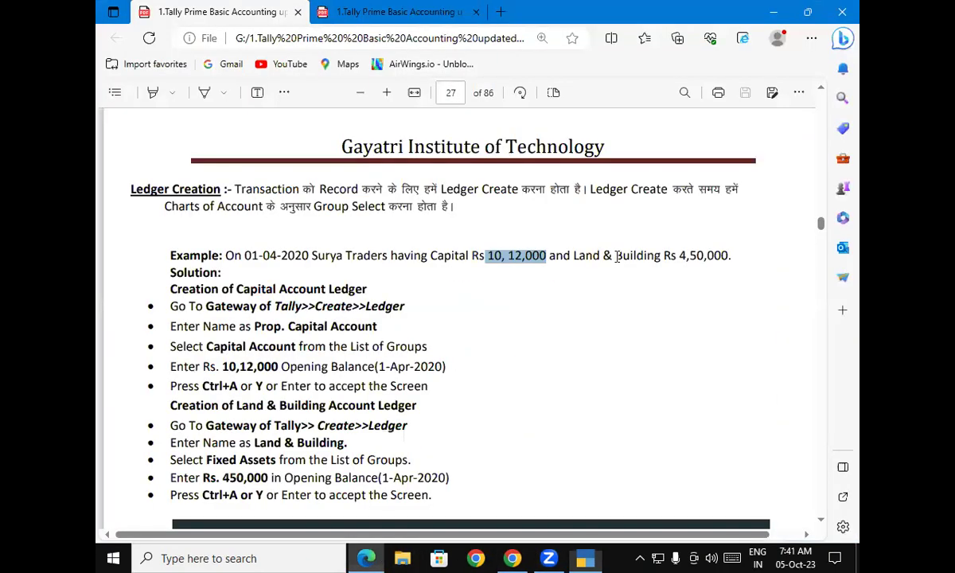
pyautogui.moveTo(572, 257); pyautogui.dragTo(651, 265)
pyautogui.hotkey('ctrl', 'c')
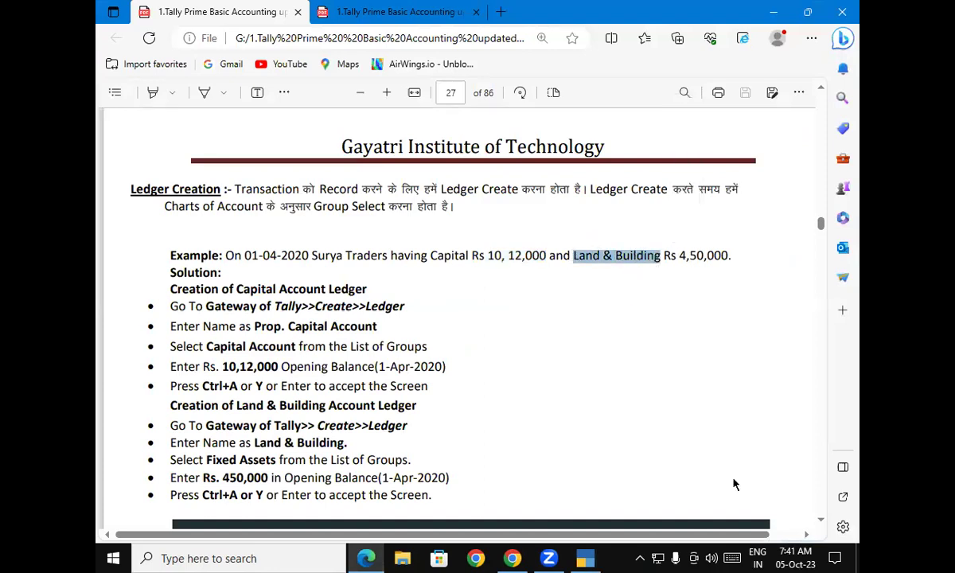
pyautogui.click(584, 557)
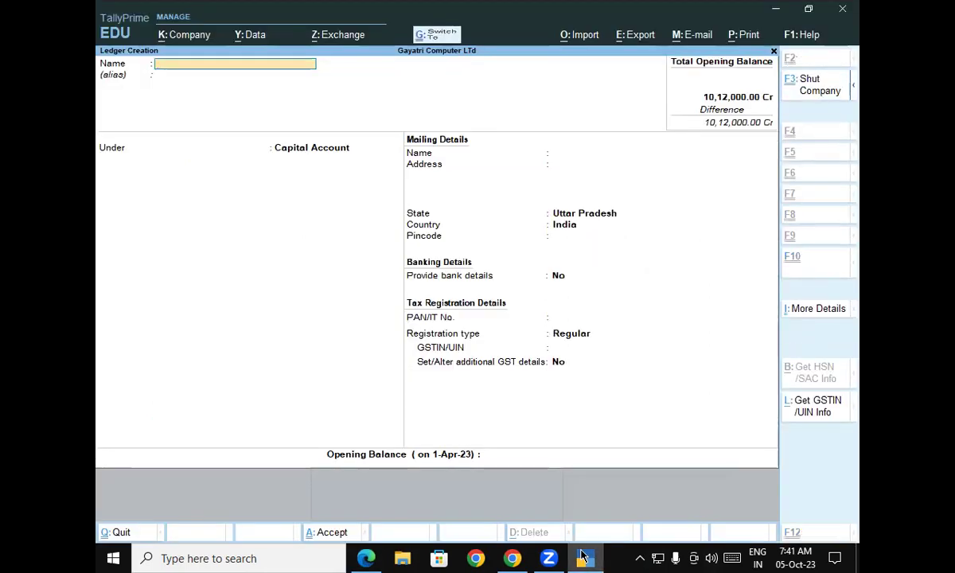
pyautogui.hotkey('ctrl', 'alt', 'v')
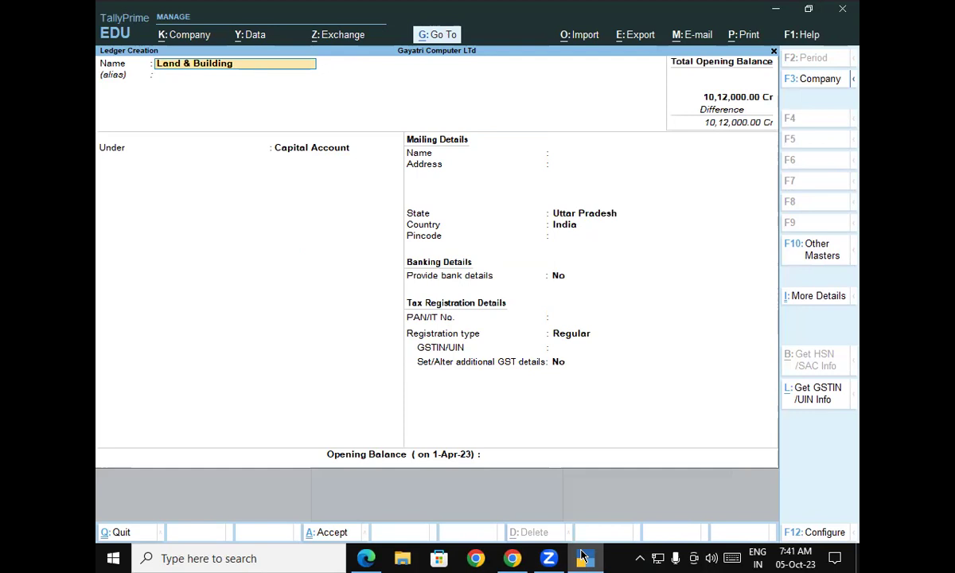
# Step: Place the ledger under Fixed Assets and accept the default statutory, mailing, banking and tax registration details
pyautogui.press('Return')
pyautogui.press('Return')
pyautogui.write('F')
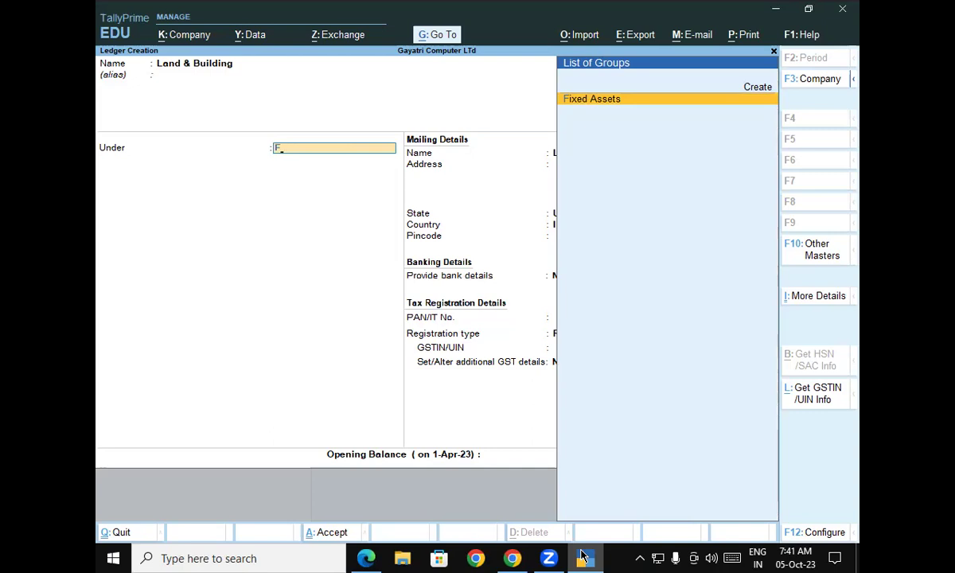
pyautogui.press('Return')
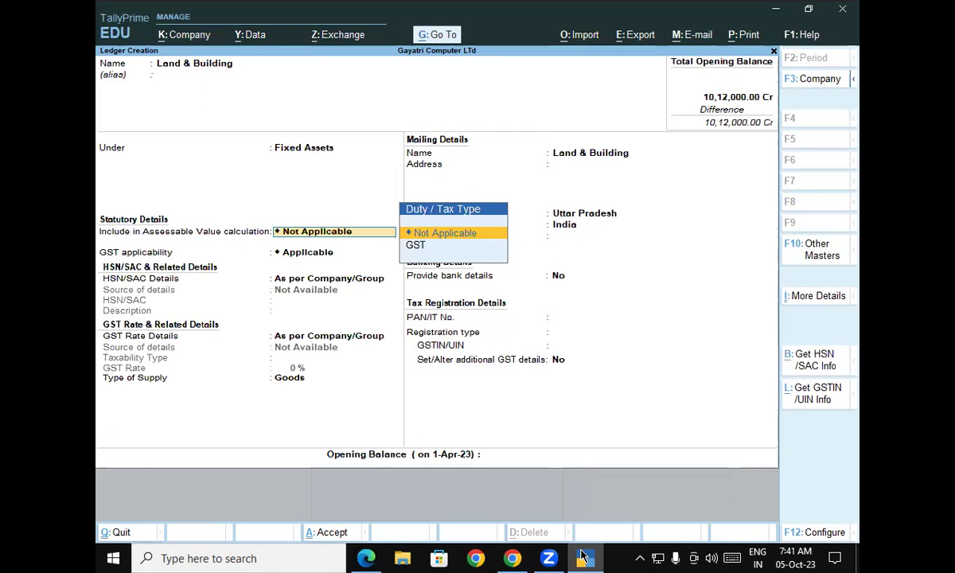
pyautogui.press('Return')
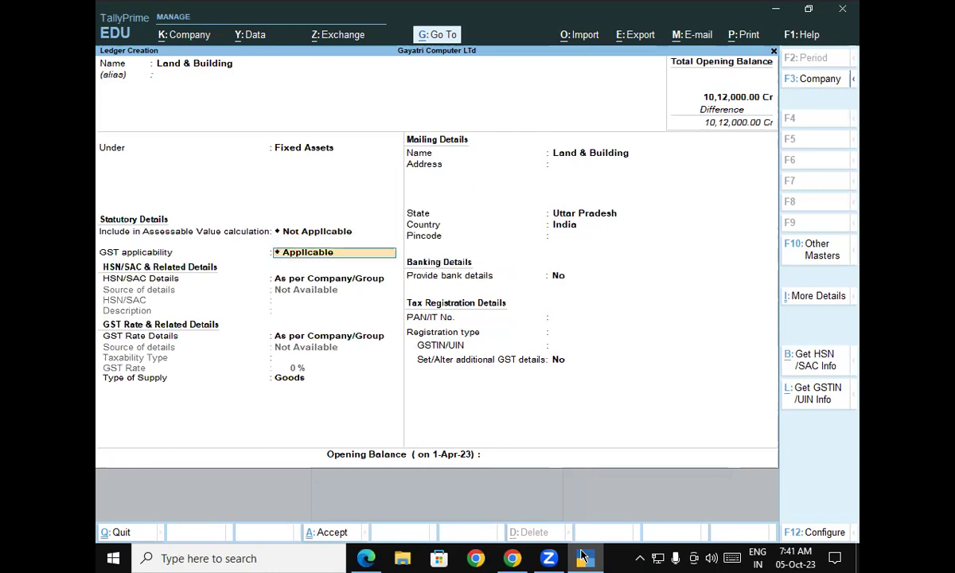
pyautogui.press('Return')
pyautogui.press('Return')
pyautogui.press('Return')
pyautogui.press('Return')
pyautogui.press('Return')
pyautogui.press('Return')
pyautogui.press('Return')
pyautogui.press('Return')
pyautogui.press('Return')
pyautogui.press('Return')
pyautogui.press('Return')
pyautogui.press('Return')
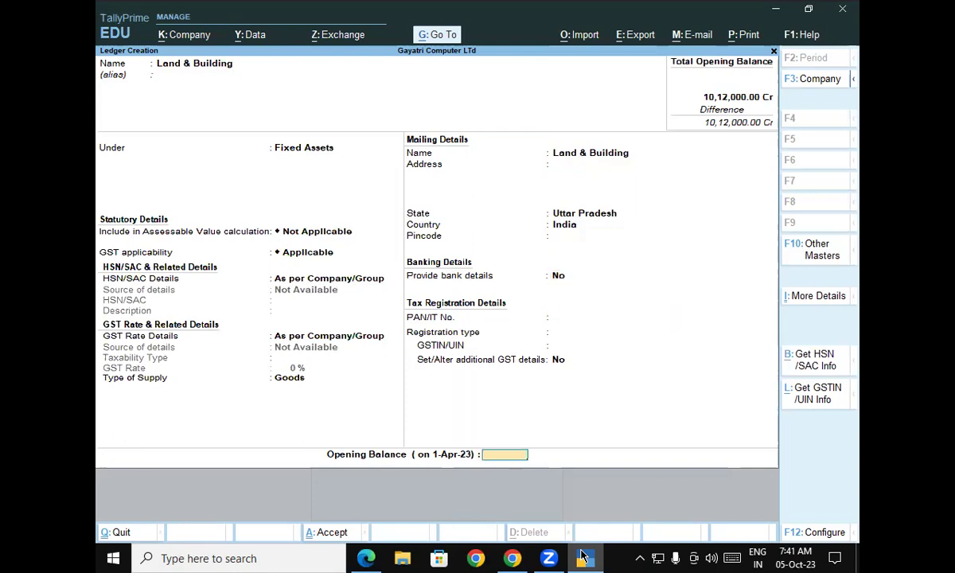
pyautogui.click(582, 554)
pyautogui.click(581, 554)
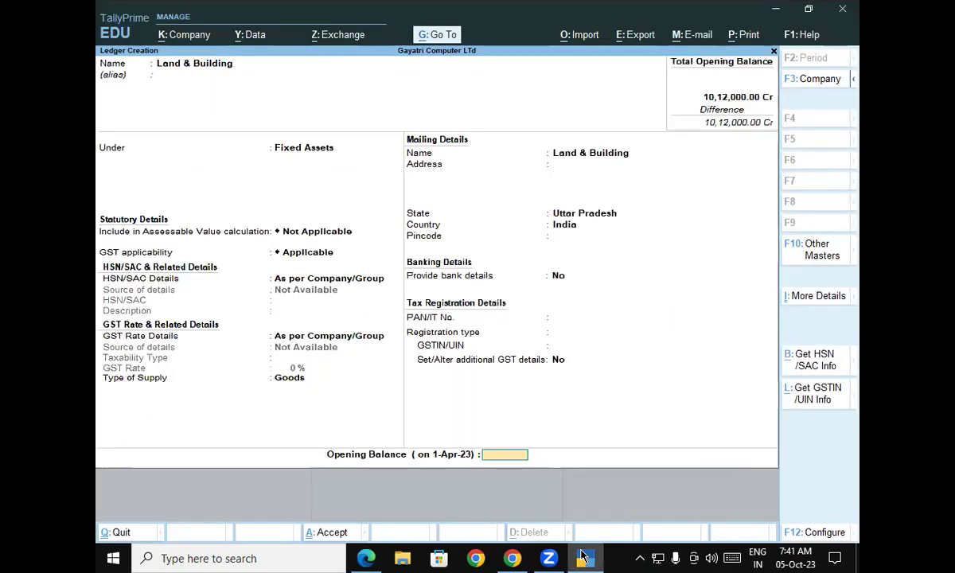
# Step: Set the ledger's opening balance to 4,50,000 Dr, save it and leave ledger creation
pyautogui.write('4,50,')
pyautogui.write('0000')
pyautogui.press('Return')
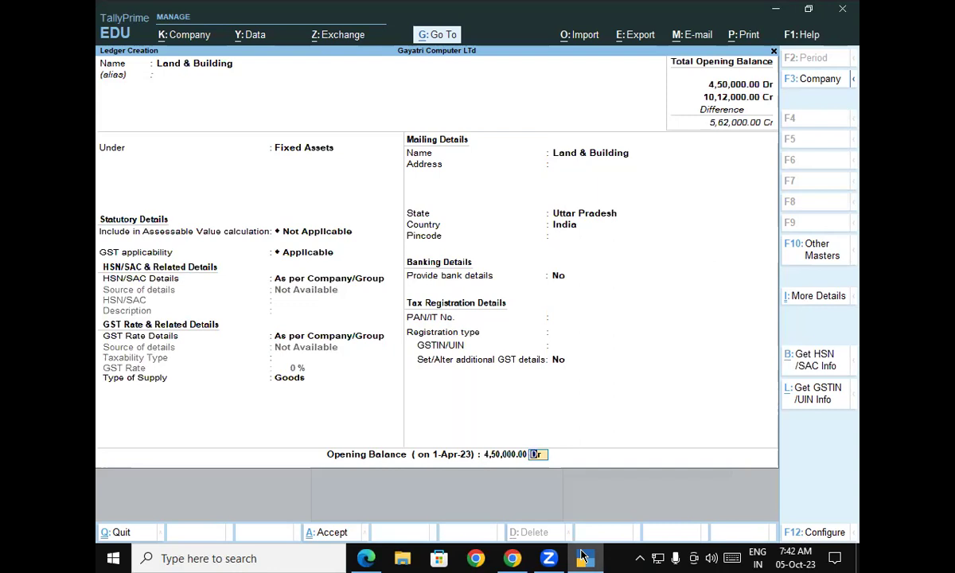
pyautogui.press('Return')
pyautogui.press('Return')
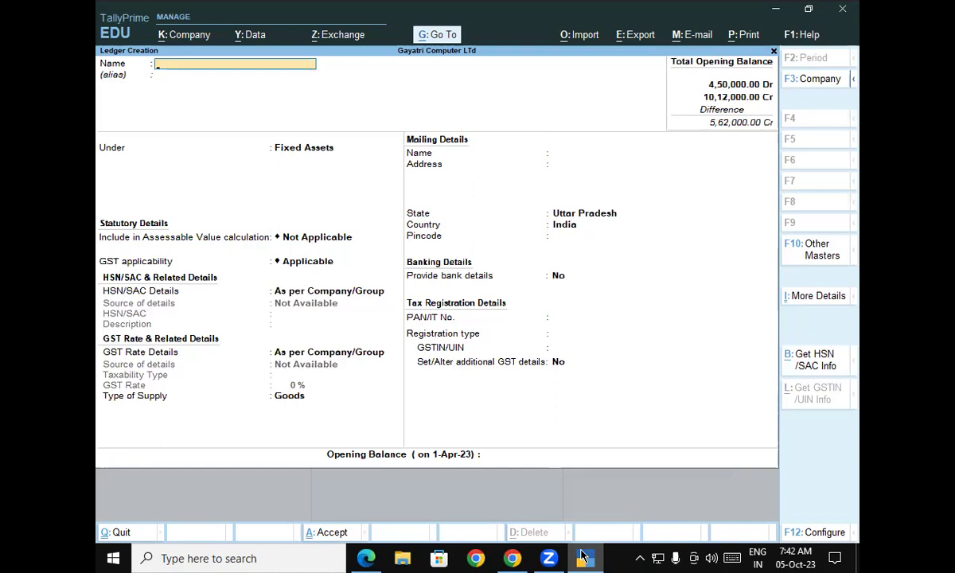
pyautogui.press('Escape')
pyautogui.press('Escape')
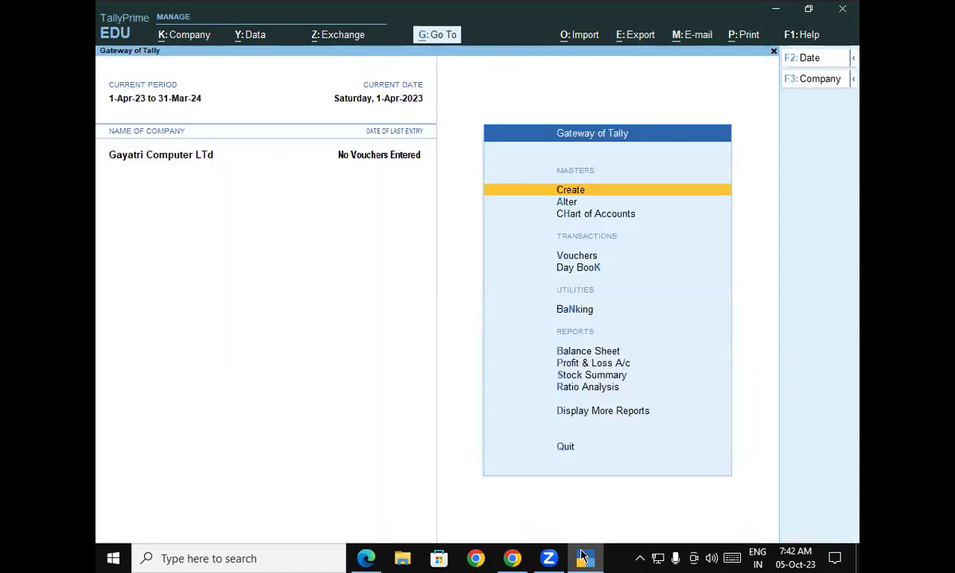
# Step: View the Balance Sheet in detailed form and check the Prop Capital A/c and Land & Building entries
pyautogui.press('Down')
pyautogui.press('Down')
pyautogui.press('Down')
pyautogui.press('Down')
pyautogui.press('Down')
pyautogui.press('Down')
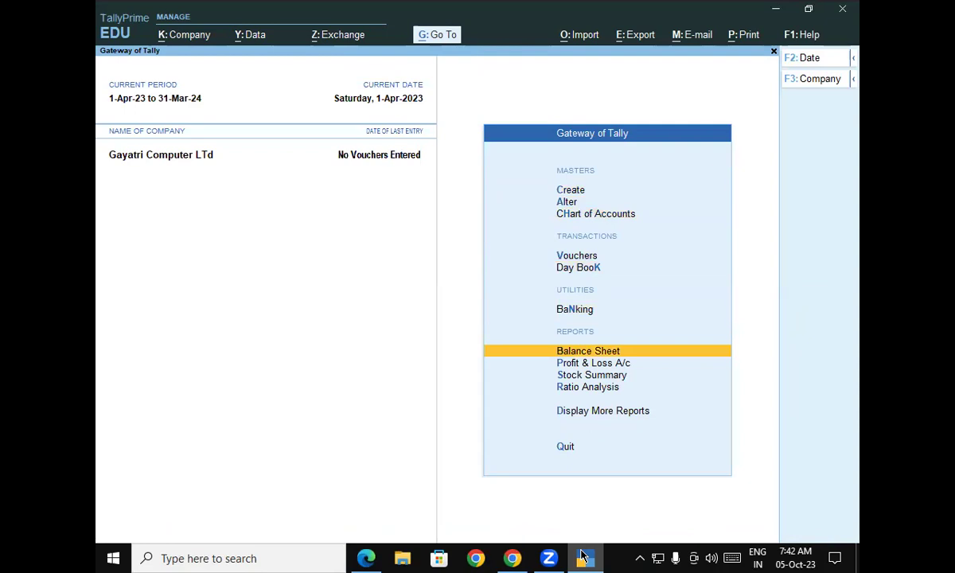
pyautogui.press('Return')
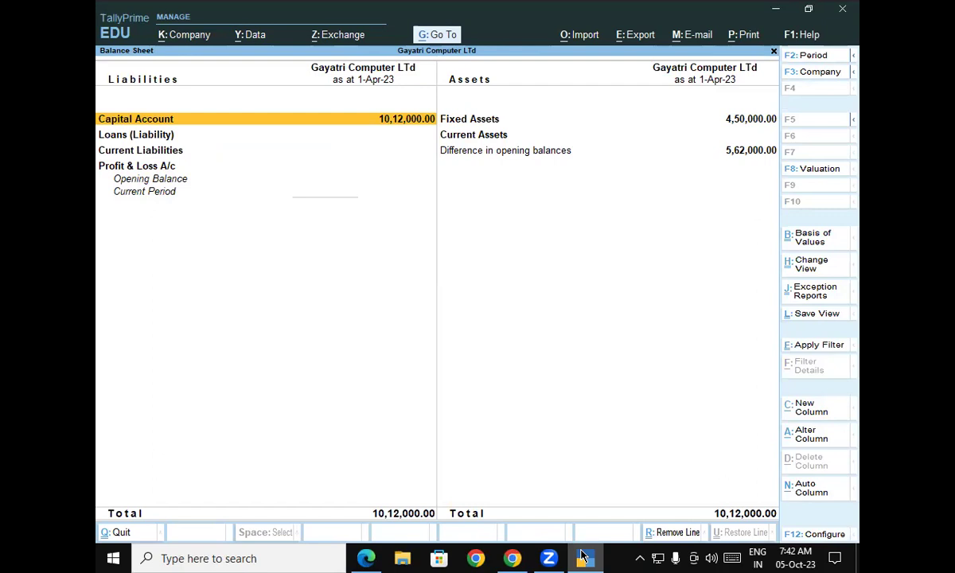
pyautogui.press('alt')
pyautogui.hotkey('alt', 'F5')
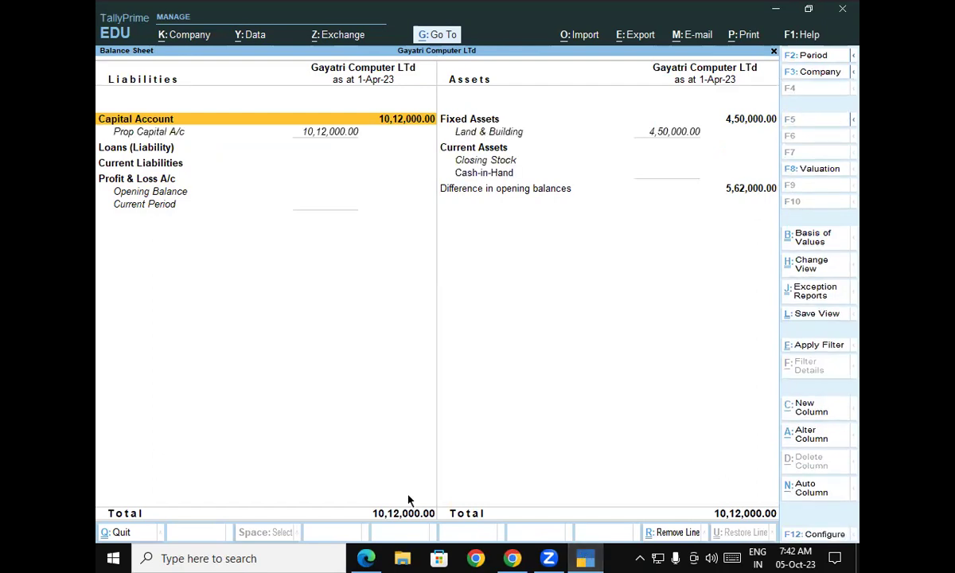
pyautogui.click(323, 136)
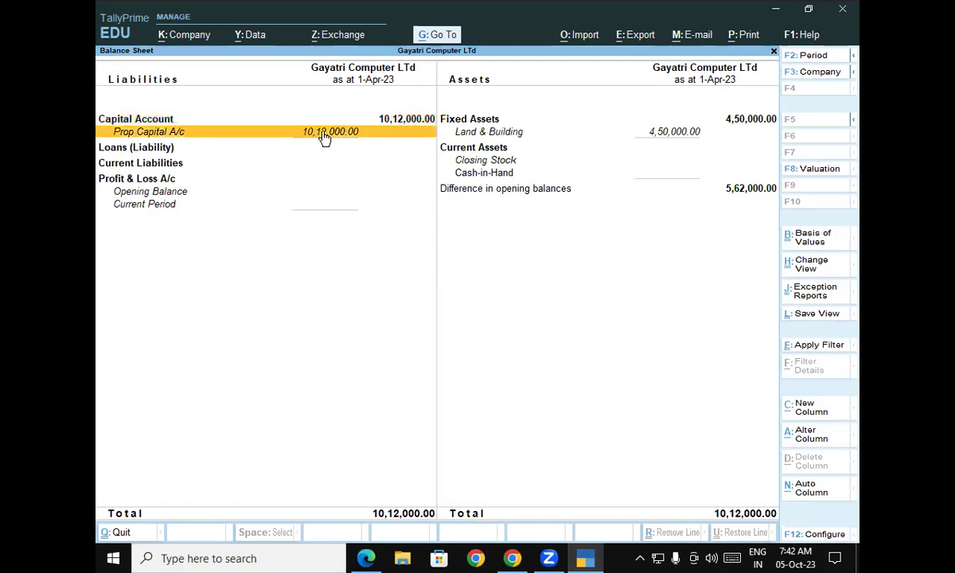
pyautogui.click(606, 136)
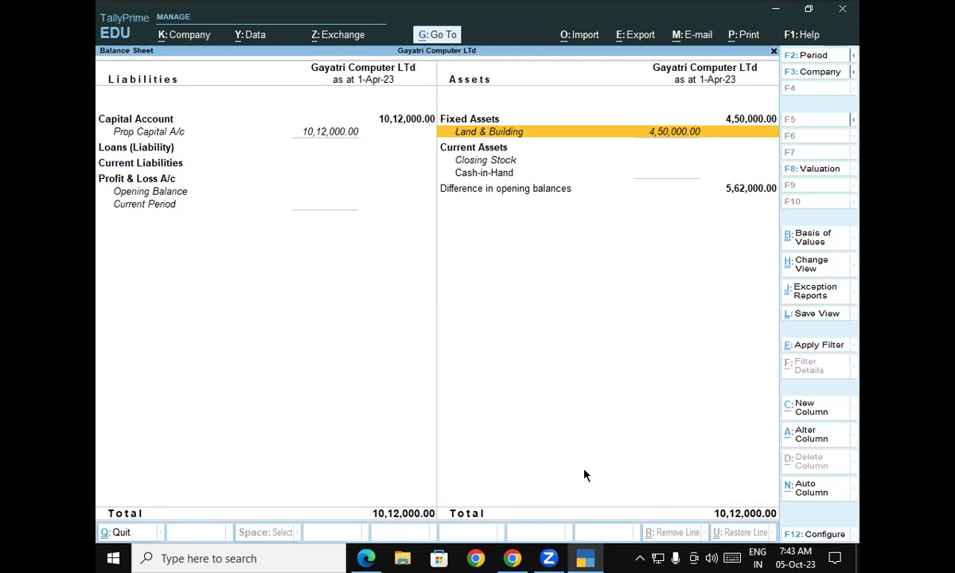
# Step: Switch to the PDF and sketch a circled S with an arrow to a circled B, labelled 1012000 and underlined twice
pyautogui.hotkey('alt', 'Tab')
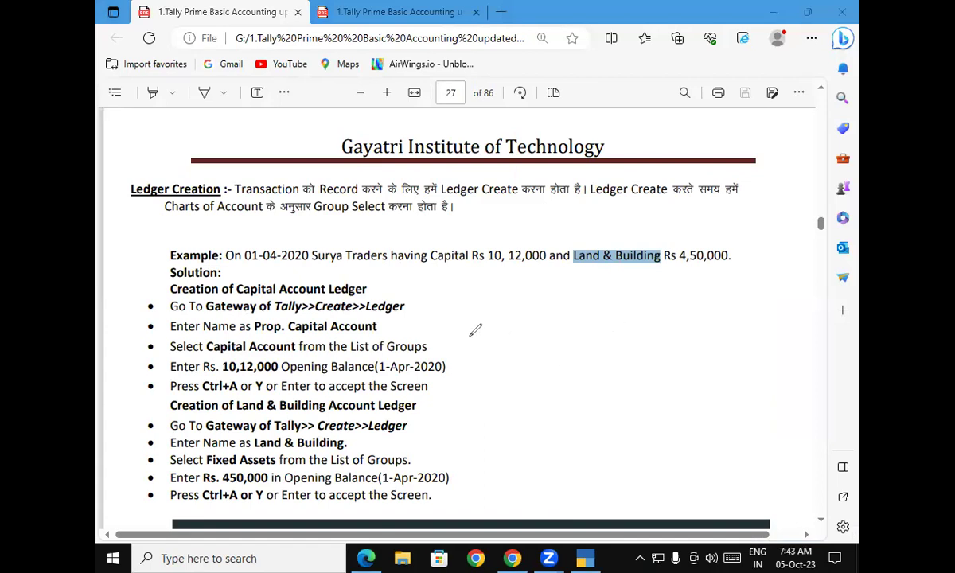
pyautogui.moveTo(478, 308); pyautogui.dragTo(470, 347)
pyautogui.moveTo(689, 264); pyautogui.dragTo(691, 291)
pyautogui.moveTo(665, 246)
pyautogui.mouseDown()
pyautogui.moveTo(660, 283)
pyautogui.moveTo(678, 245)
pyautogui.moveTo(665, 246)
pyautogui.mouseUp()
pyautogui.moveTo(502, 272)
pyautogui.mouseDown()
pyautogui.moveTo(453, 318)
pyautogui.moveTo(534, 314)
pyautogui.moveTo(559, 380)
pyautogui.moveTo(676, 325)
pyautogui.moveTo(668, 357)
pyautogui.mouseUp()
pyautogui.moveTo(589, 392)
pyautogui.mouseDown()
pyautogui.moveTo(588, 422)
pyautogui.moveTo(608, 393)
pyautogui.moveTo(632, 407)
pyautogui.moveTo(648, 403)
pyautogui.moveTo(665, 382)
pyautogui.moveTo(675, 388)
pyautogui.moveTo(683, 367)
pyautogui.mouseUp()
pyautogui.moveTo(698, 365)
pyautogui.mouseDown()
pyautogui.moveTo(690, 379)
pyautogui.moveTo(698, 364)
pyautogui.mouseUp()
pyautogui.moveTo(710, 293); pyautogui.dragTo(753, 248)
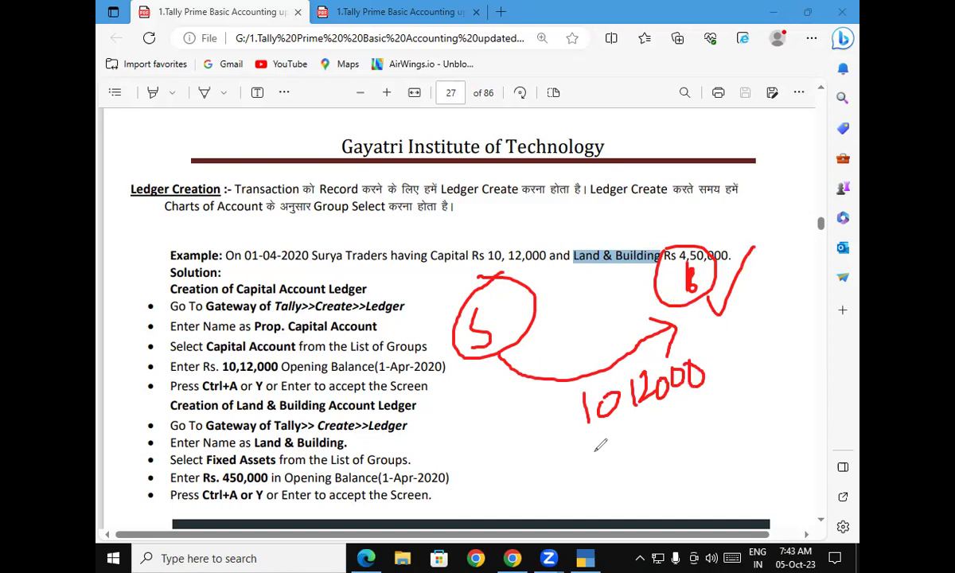
pyautogui.moveTo(593, 450); pyautogui.dragTo(667, 420)
pyautogui.moveTo(723, 390); pyautogui.dragTo(726, 390)
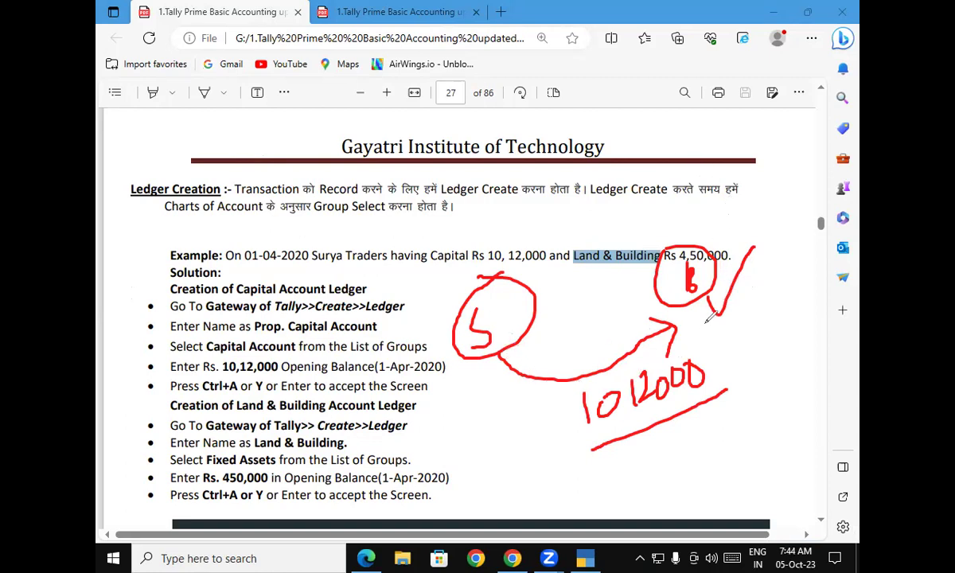
pyautogui.moveTo(708, 297); pyautogui.dragTo(748, 263)
pyautogui.moveTo(579, 446); pyautogui.dragTo(727, 400)
# Step: Handwrite the entry "Cash Dr To Capital" above the sketch, tick it and clear all the annotations
pyautogui.moveTo(680, 137)
pyautogui.mouseDown()
pyautogui.moveTo(724, 125)
pyautogui.moveTo(740, 151)
pyautogui.mouseUp()
pyautogui.moveTo(685, 102)
pyautogui.mouseDown()
pyautogui.moveTo(708, 132)
pyautogui.moveTo(734, 97)
pyautogui.moveTo(791, 87)
pyautogui.moveTo(835, 49)
pyautogui.mouseUp()
pyautogui.moveTo(841, 85); pyautogui.dragTo(853, 57)
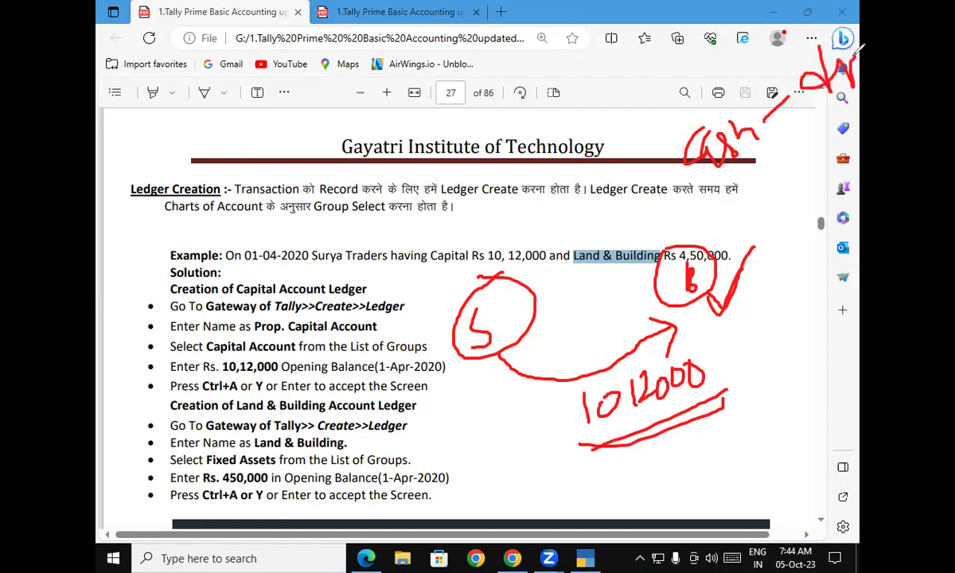
pyautogui.moveTo(708, 200)
pyautogui.mouseDown()
pyautogui.moveTo(732, 193)
pyautogui.moveTo(724, 226)
pyautogui.moveTo(744, 219)
pyautogui.mouseUp()
pyautogui.moveTo(762, 177)
pyautogui.mouseDown()
pyautogui.moveTo(752, 197)
pyautogui.moveTo(808, 127)
pyautogui.moveTo(835, 111)
pyautogui.moveTo(859, 133)
pyautogui.moveTo(855, 80)
pyautogui.mouseUp()
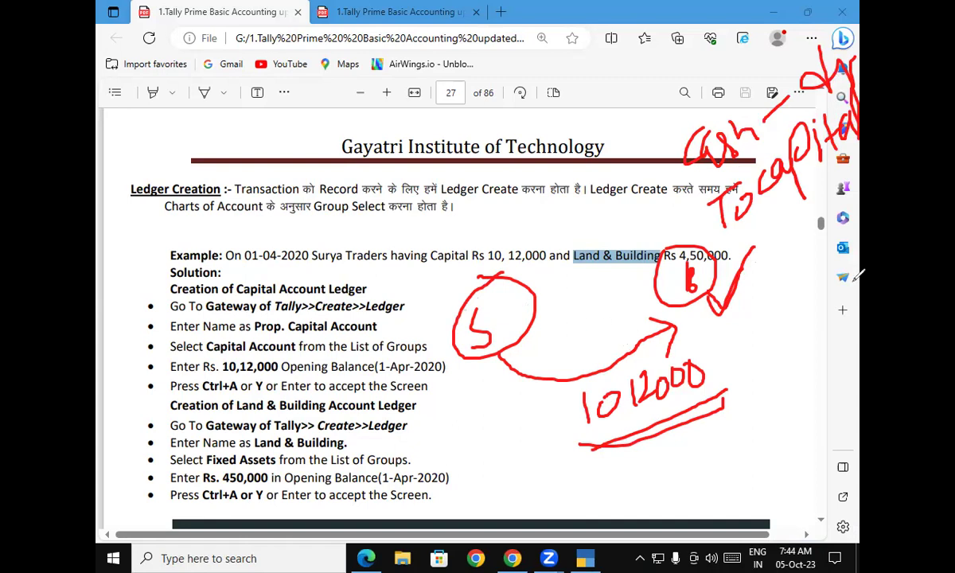
pyautogui.moveTo(646, 214)
pyautogui.mouseDown()
pyautogui.moveTo(664, 223)
pyautogui.moveTo(702, 127)
pyautogui.mouseUp()
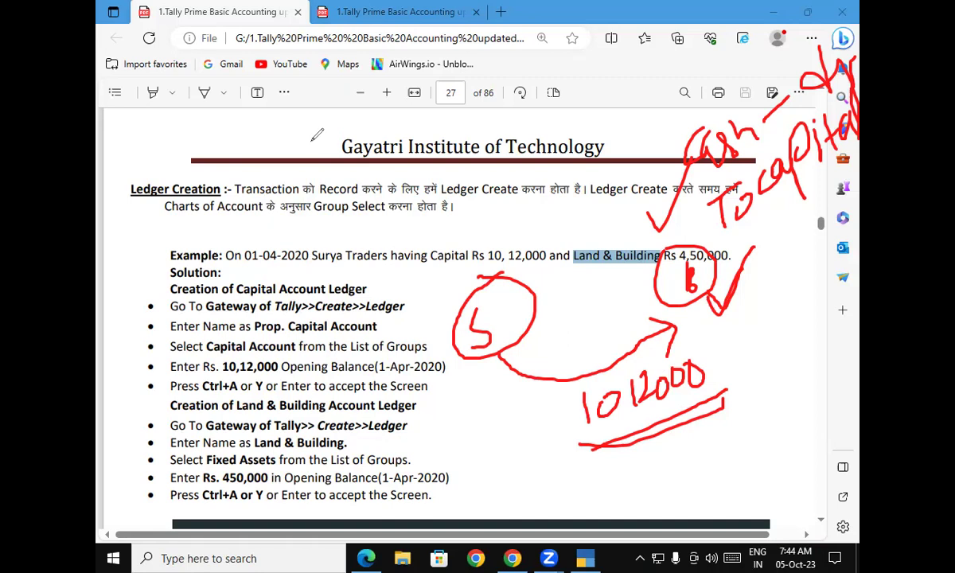
pyautogui.press('Escape')
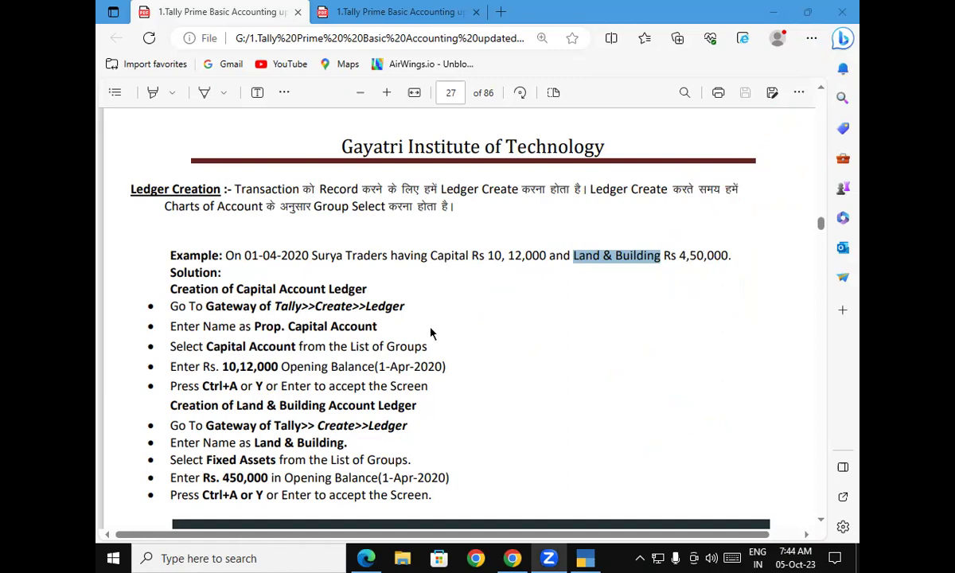
# Step: Copy the ledger name Computer Care System from the PDF's Lab Practice table and check its group and opening balance
pyautogui.scroll(-3, 430, 333)
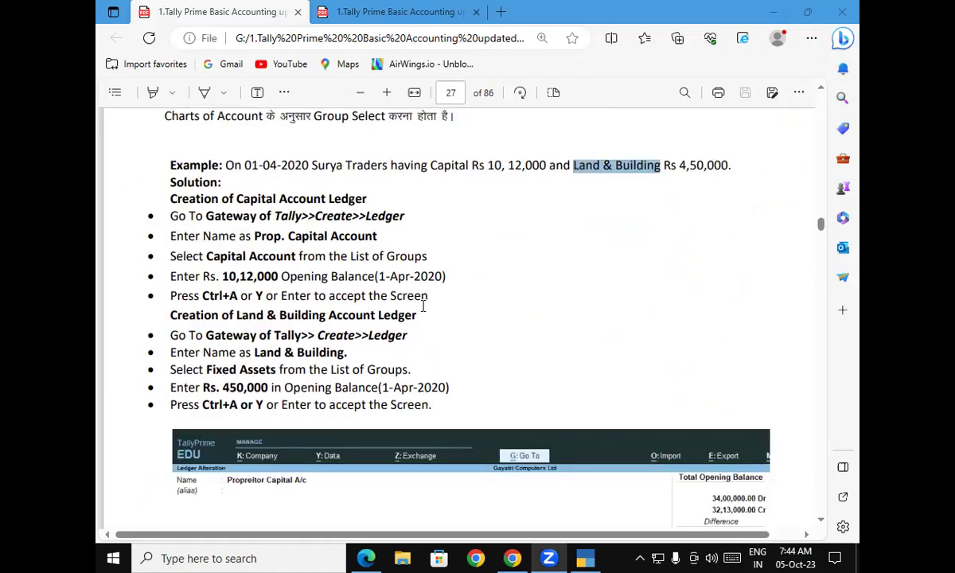
pyautogui.click(424, 306)
pyautogui.scroll(-5, 422, 306)
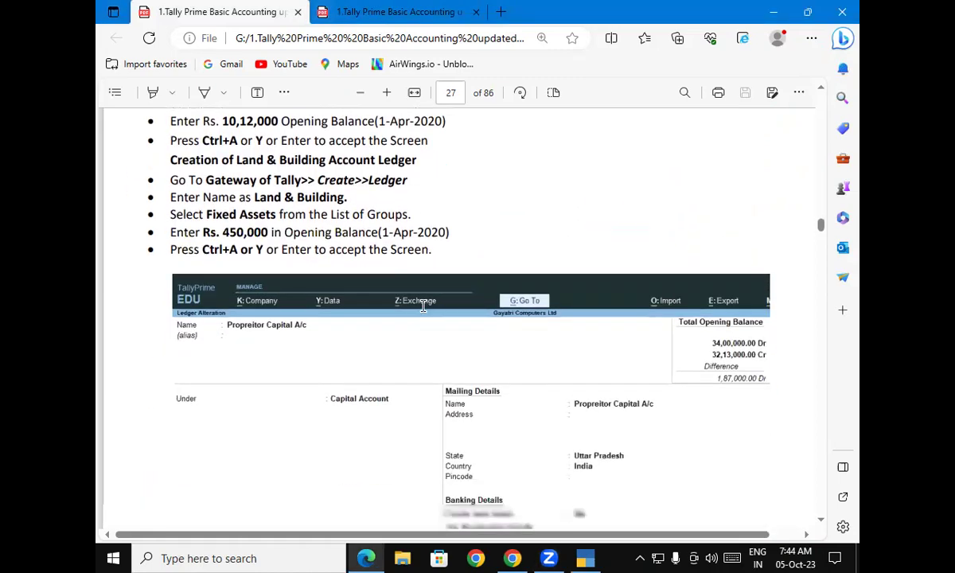
pyautogui.scroll(-7, 230, 318)
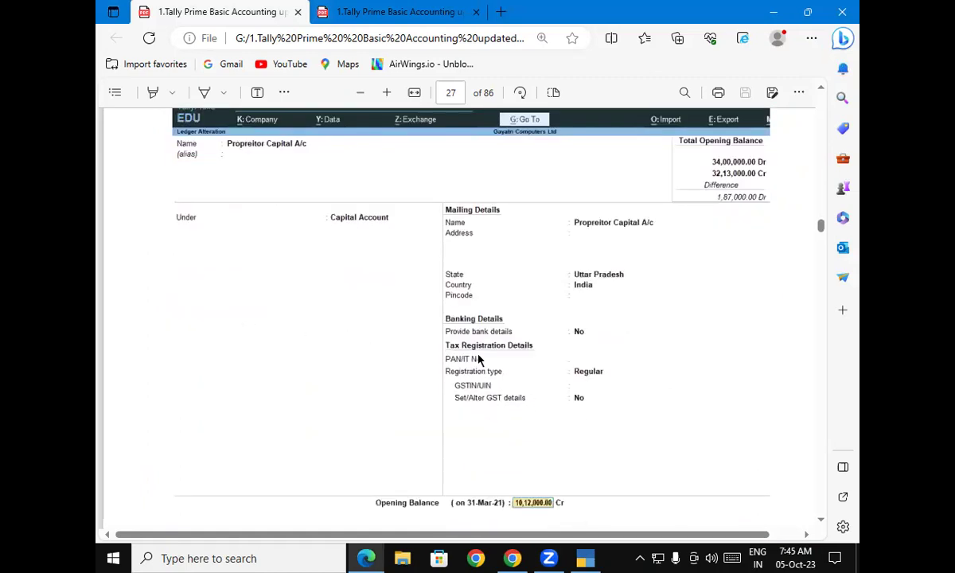
pyautogui.scroll(-5, 541, 458)
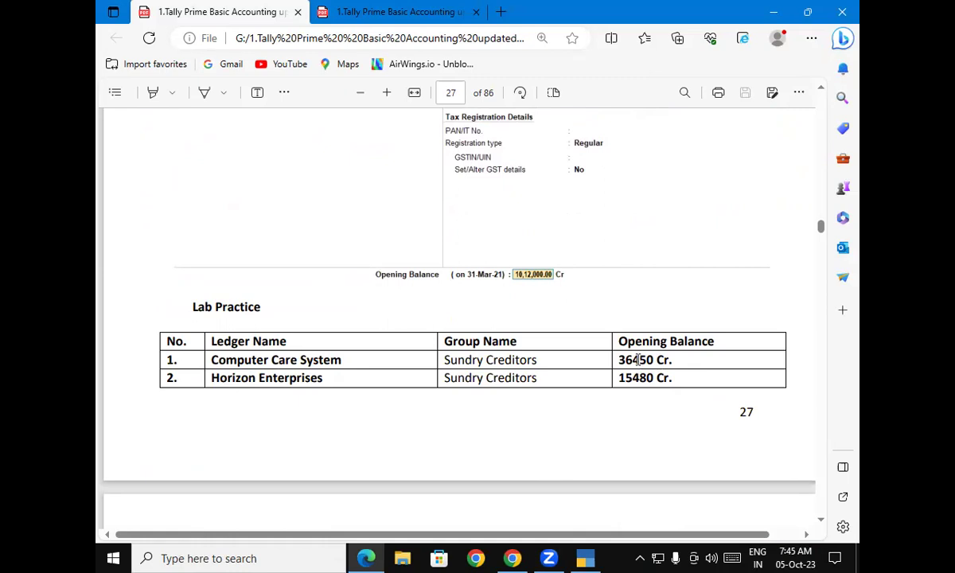
pyautogui.moveTo(619, 360); pyautogui.dragTo(654, 360)
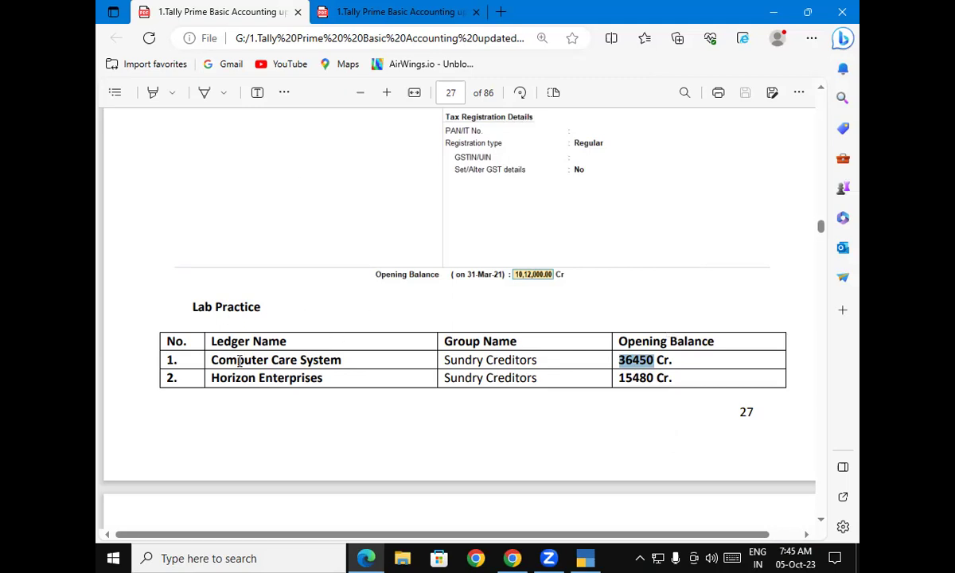
pyautogui.moveTo(210, 360); pyautogui.dragTo(344, 362)
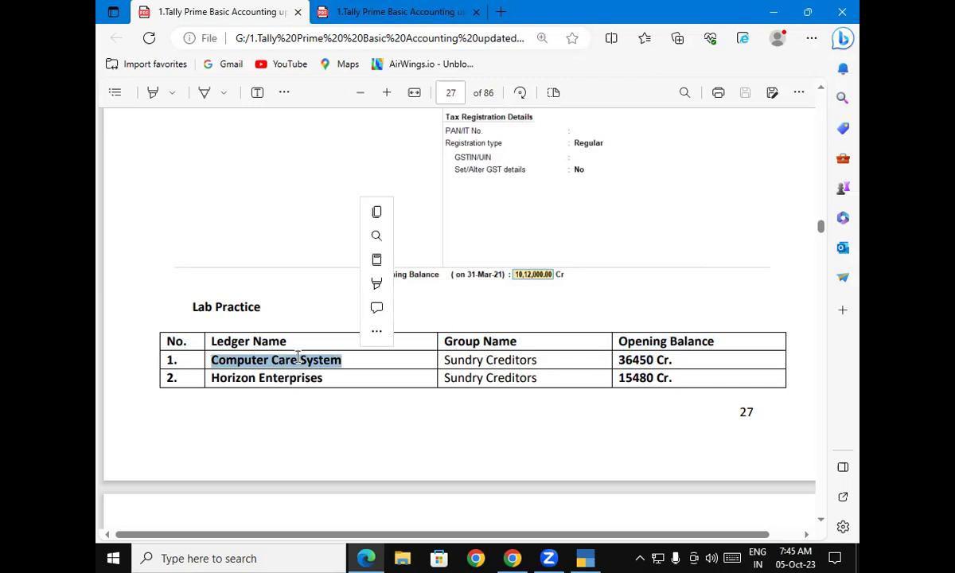
pyautogui.rightClick(300, 358)
pyautogui.click(341, 119)
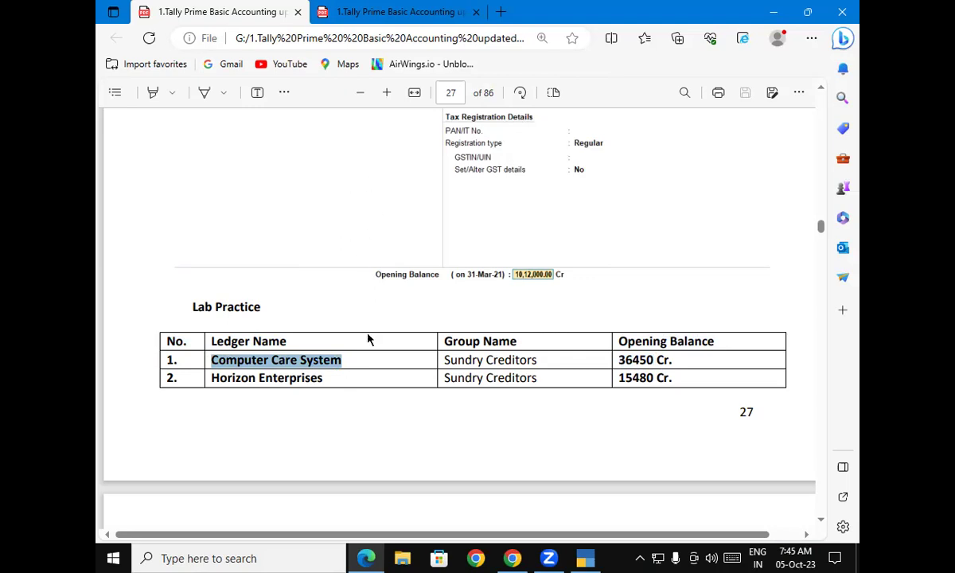
pyautogui.click(460, 363)
pyautogui.moveTo(443, 360); pyautogui.dragTo(548, 374)
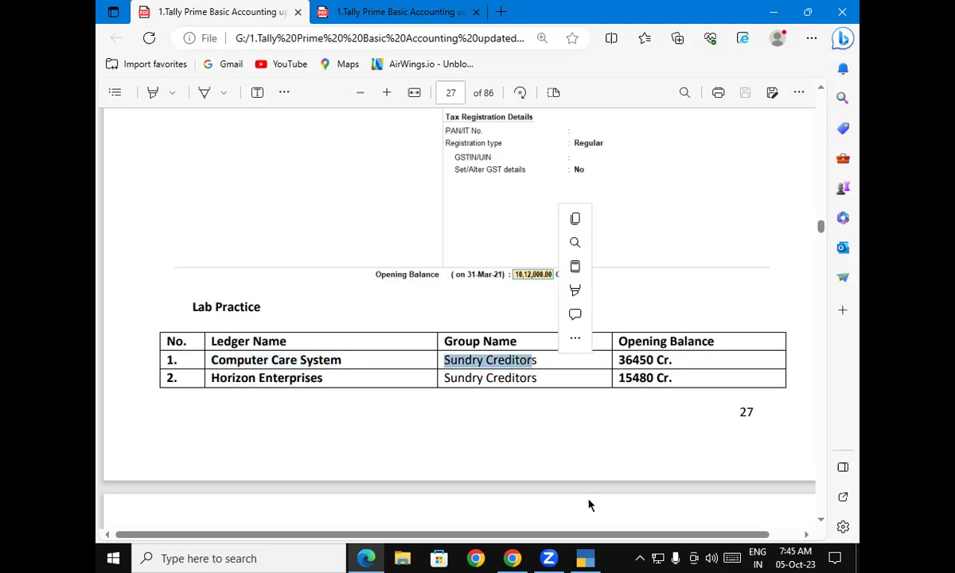
# Step: Switch to TallyPrime, start creating a new ledger and name it Computer Care System using the copied text
pyautogui.click(587, 557)
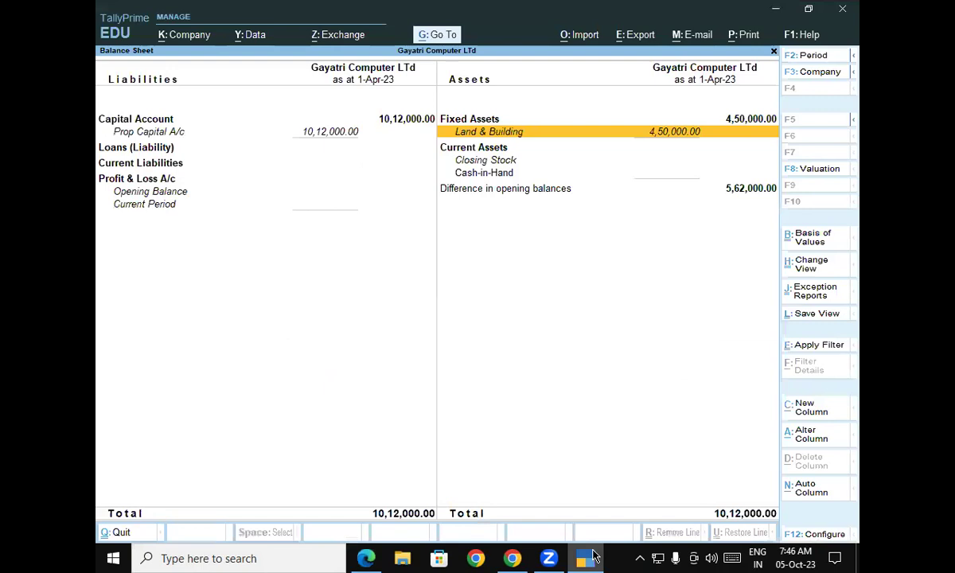
pyautogui.press('Escape')
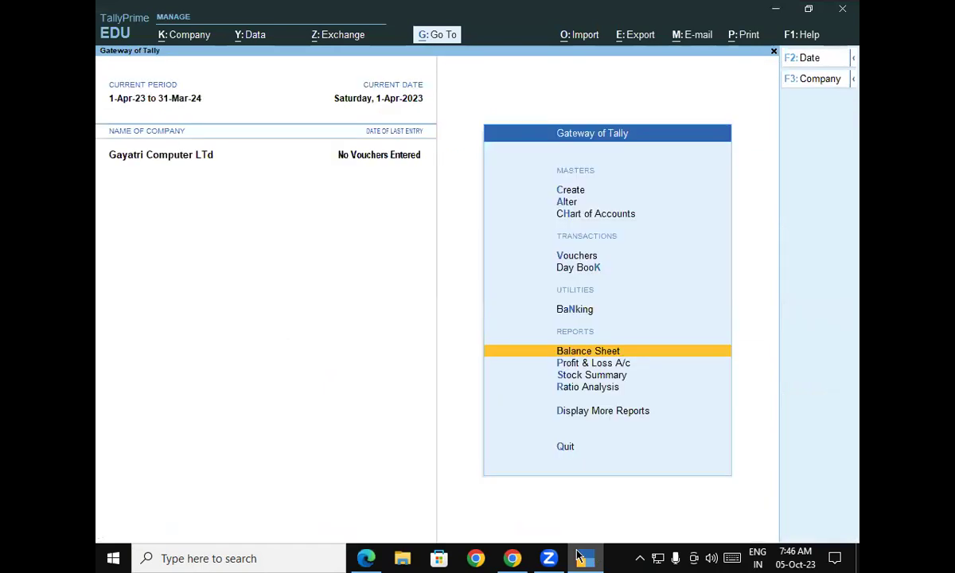
pyautogui.press('v')
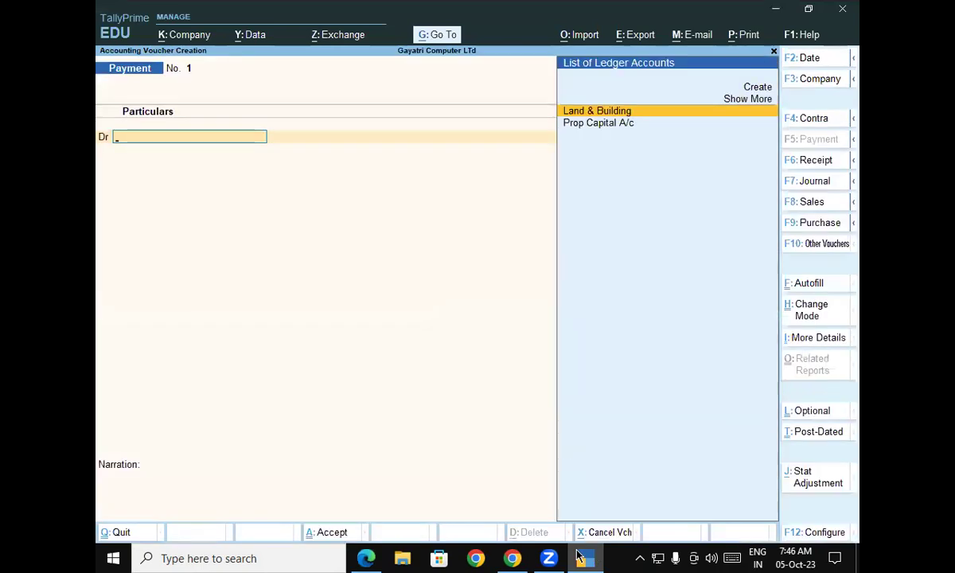
pyautogui.press('Escape')
pyautogui.press('Up')
pyautogui.press('Up')
pyautogui.press('Up')
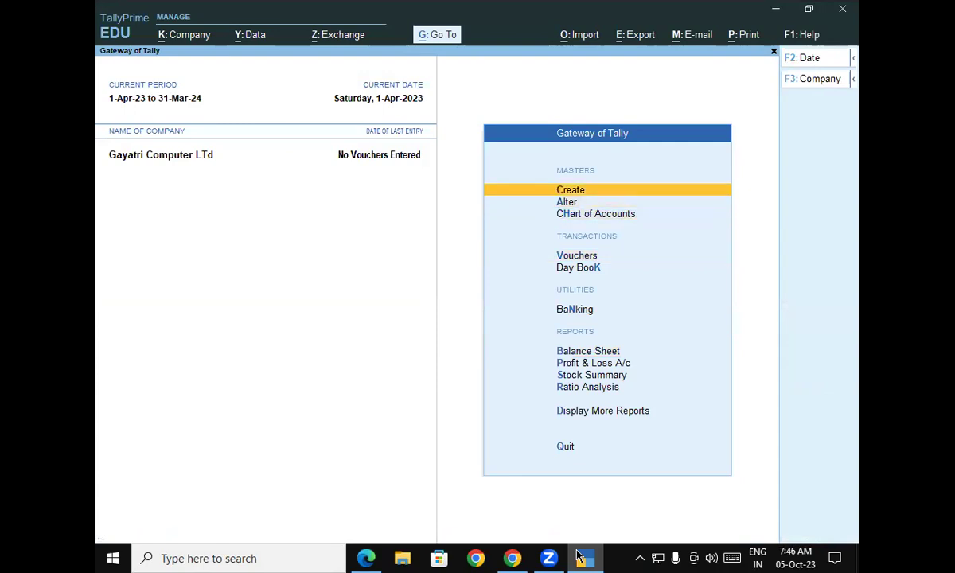
pyautogui.press('Return')
pyautogui.press('Down')
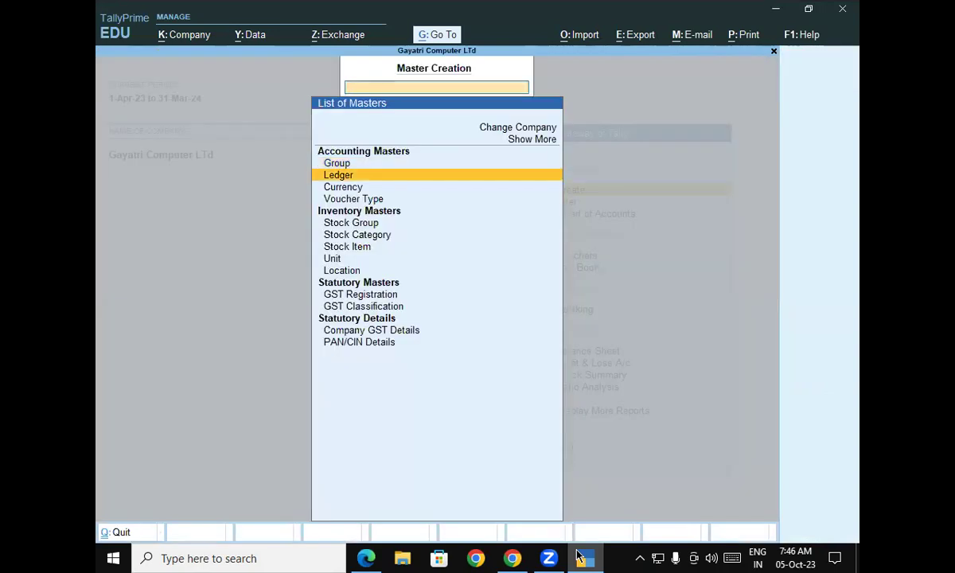
pyautogui.press('Return')
pyautogui.hotkey('ctrl', 'alt', 'v')
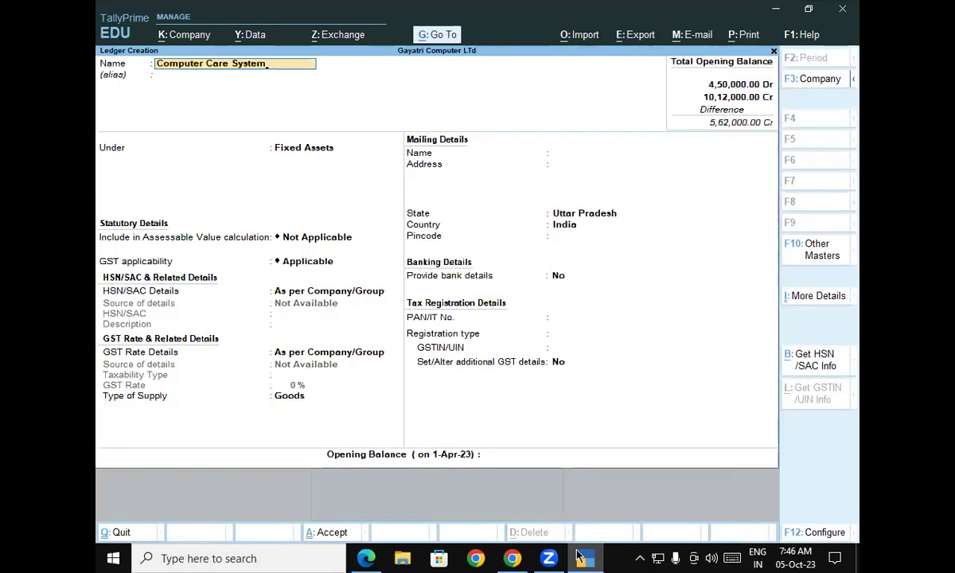
pyautogui.press('Return')
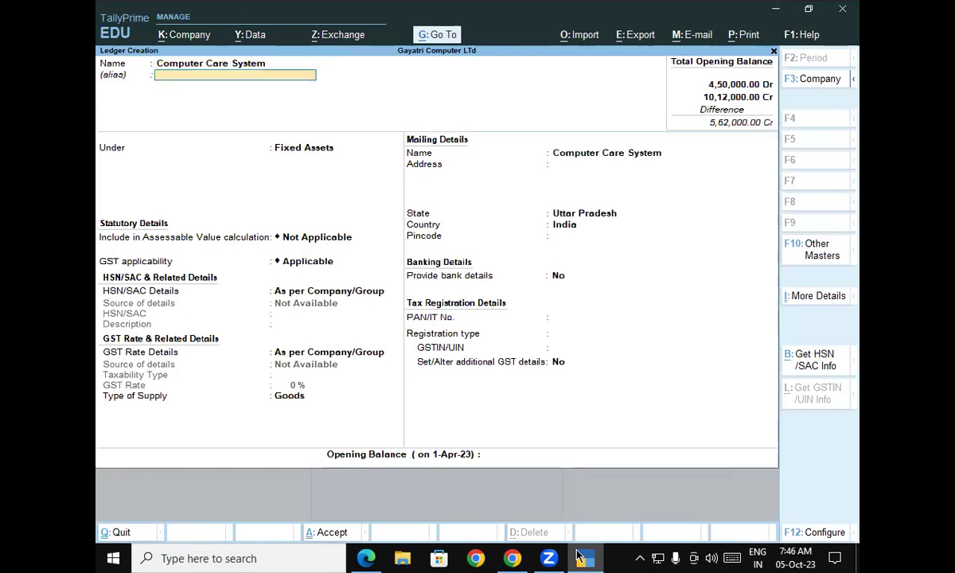
# Step: Place the Computer Care System ledger under Sundry Creditors and accept the default bill-by-bill, mailing, banking and tax details
pyautogui.press('Return')
pyautogui.write('Su')
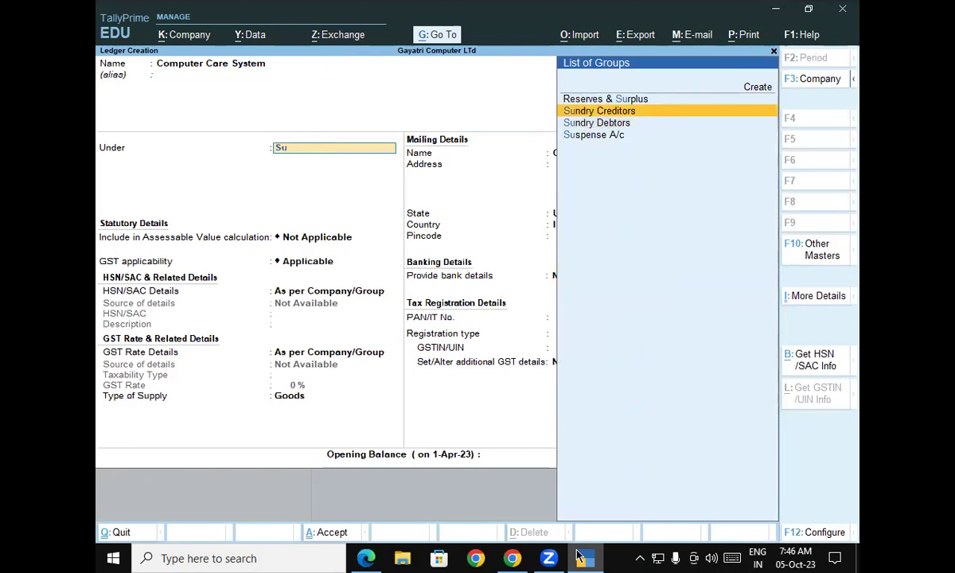
pyautogui.press('Return')
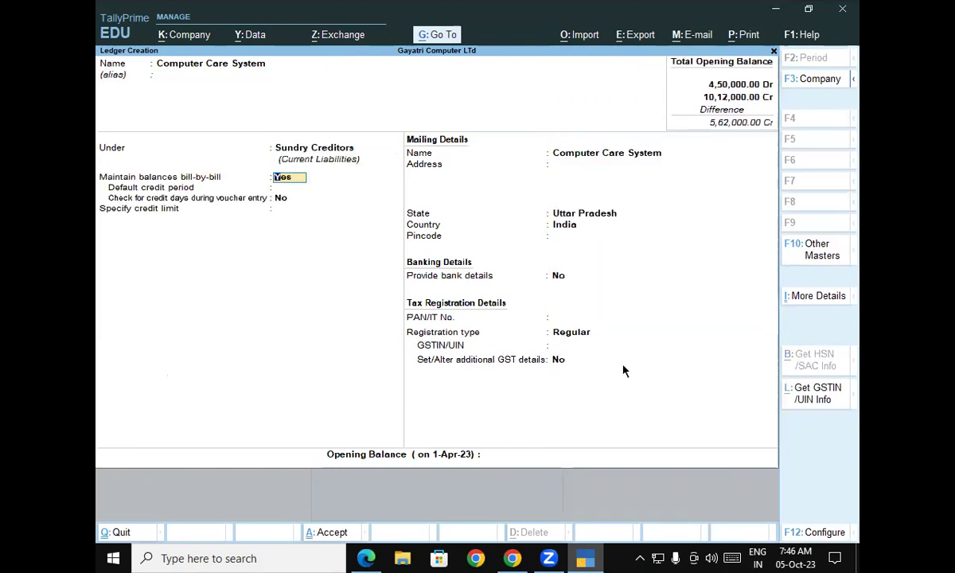
pyautogui.press('Return')
pyautogui.press('Return')
pyautogui.press('Return')
pyautogui.press('Return')
pyautogui.press('Return')
pyautogui.press('Return')
pyautogui.press('Return')
pyautogui.press('Return')
pyautogui.press('Return')
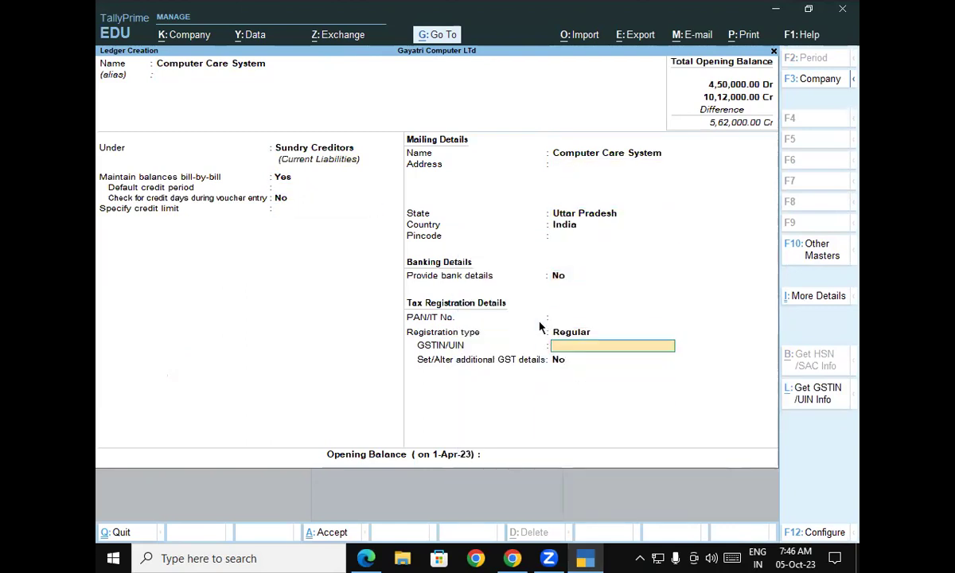
pyautogui.press('Return')
pyautogui.press('Return')
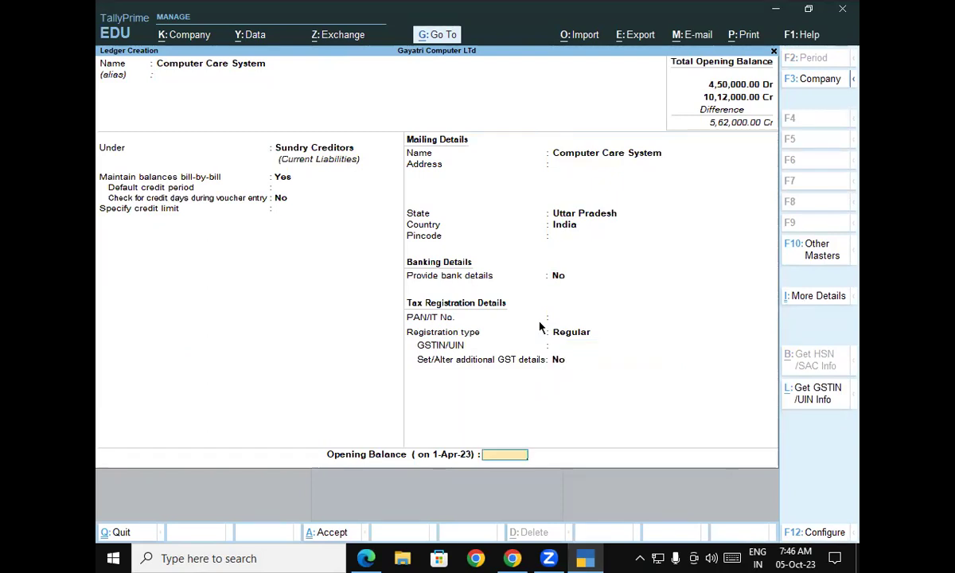
# Step: Set the Computer Care System opening balance to 34,650 Cr, leave its bill-wise breakup on account and save the ledger
pyautogui.write('34650')
pyautogui.press('Return')
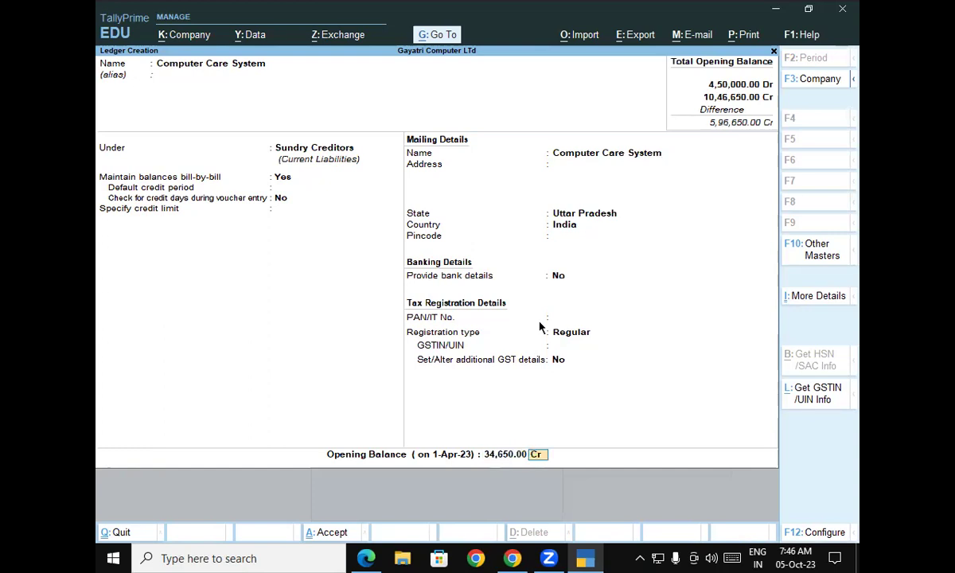
pyautogui.press('Return')
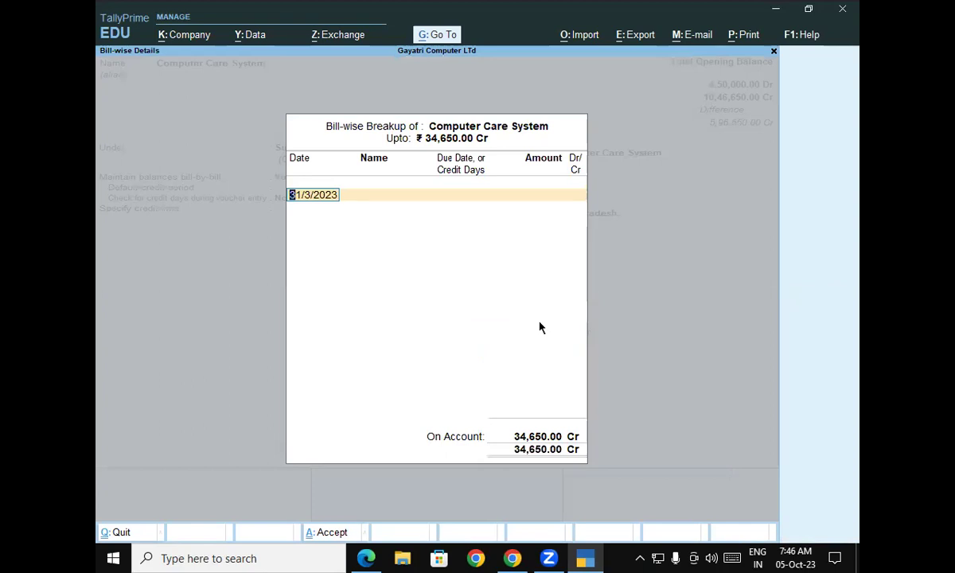
pyautogui.press('Return')
pyautogui.press('Return')
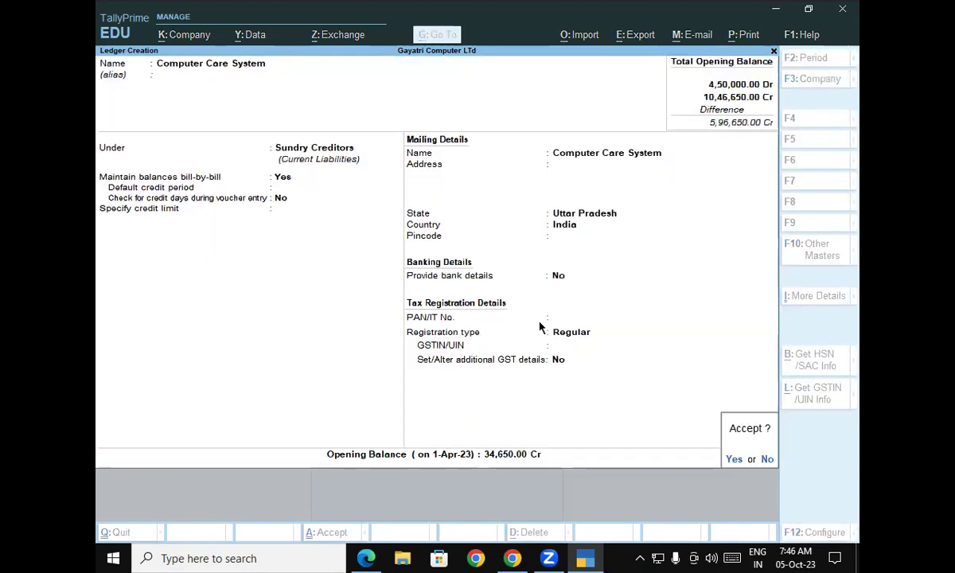
pyautogui.press('Return')
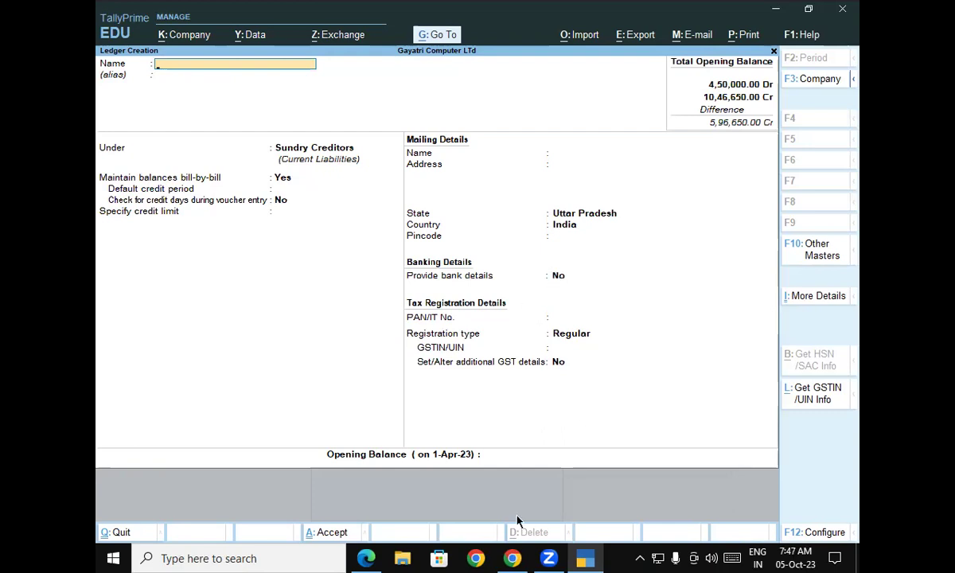
# Step: Copy Horizon Enterprises from the PDF's Lab Practice table and paste it as the new ledger's name in TallyPrime, leaving the alias blank
pyautogui.click(365, 558)
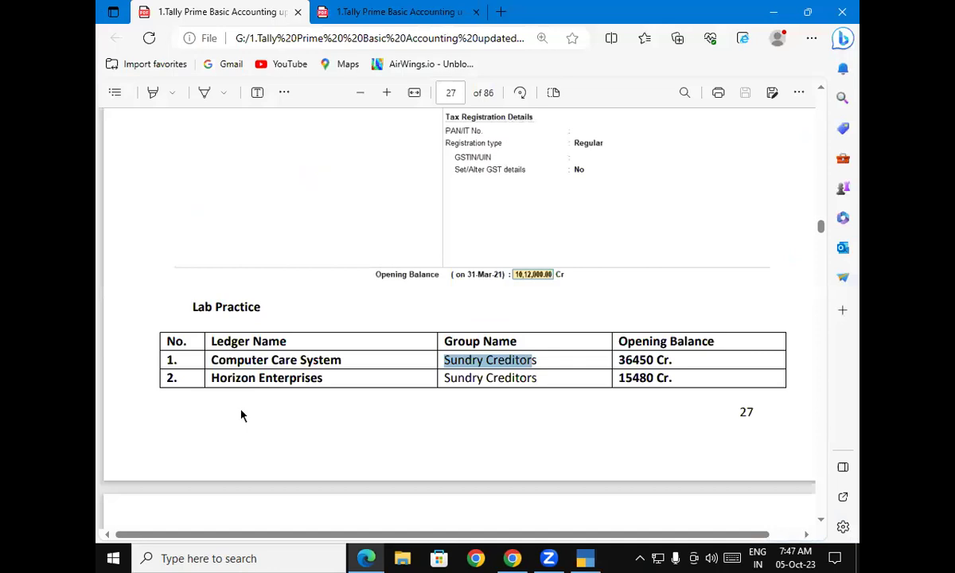
pyautogui.moveTo(212, 379); pyautogui.dragTo(341, 389)
pyautogui.hotkey('ctrl', 'c')
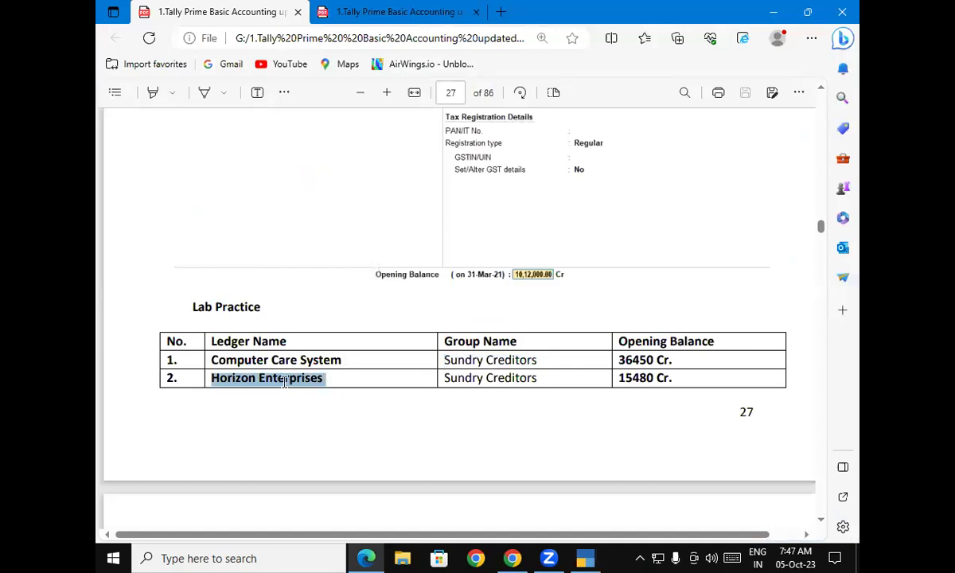
pyautogui.click(580, 557)
pyautogui.hotkey('ctrl', 'alt', 'v')
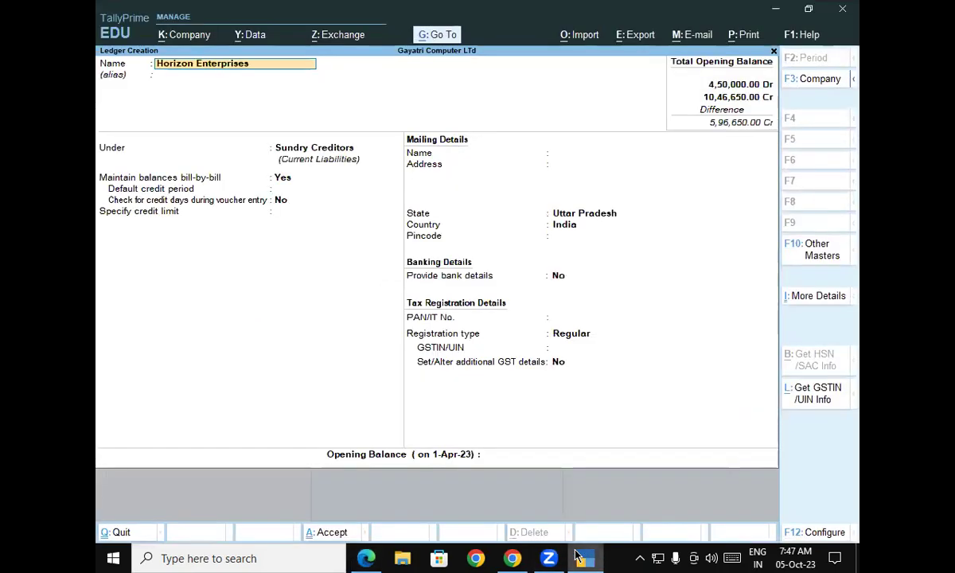
pyautogui.press('Return')
pyautogui.press('Return')
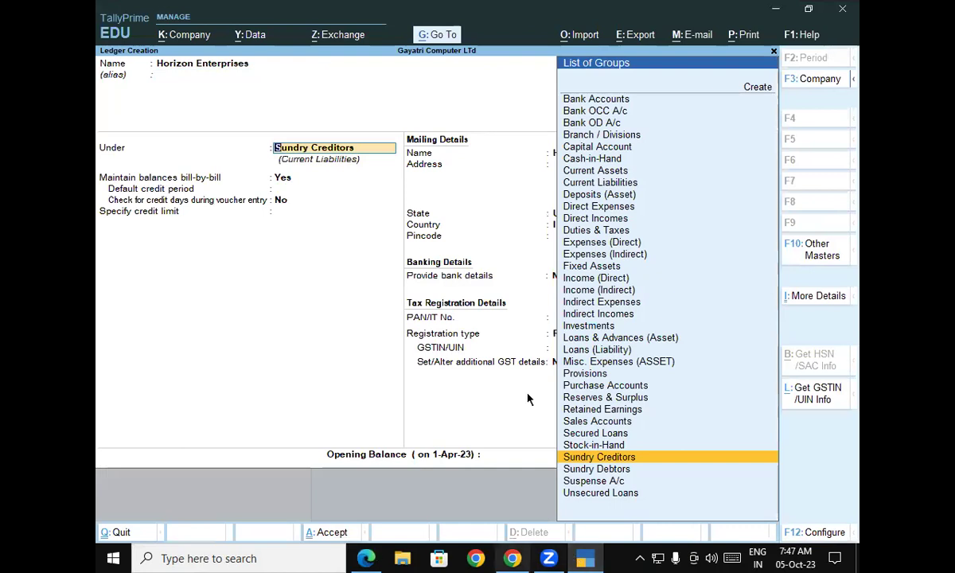
# Step: Check the Horizon Enterprises row in the PDF, then keep the ledger under Sundry Creditors with default details and no GSTIN/UIN
pyautogui.hotkey('alt', 'Tab')
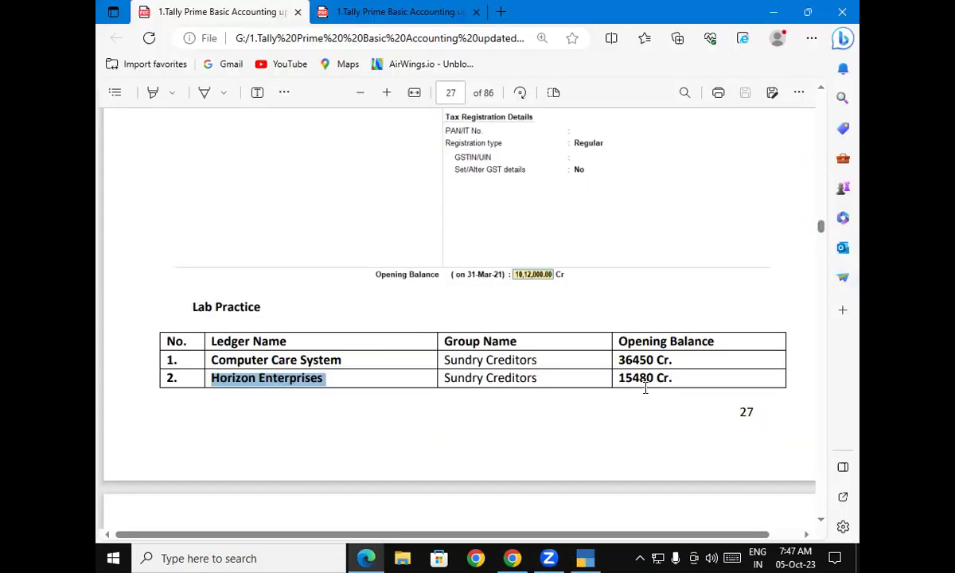
pyautogui.click(586, 558)
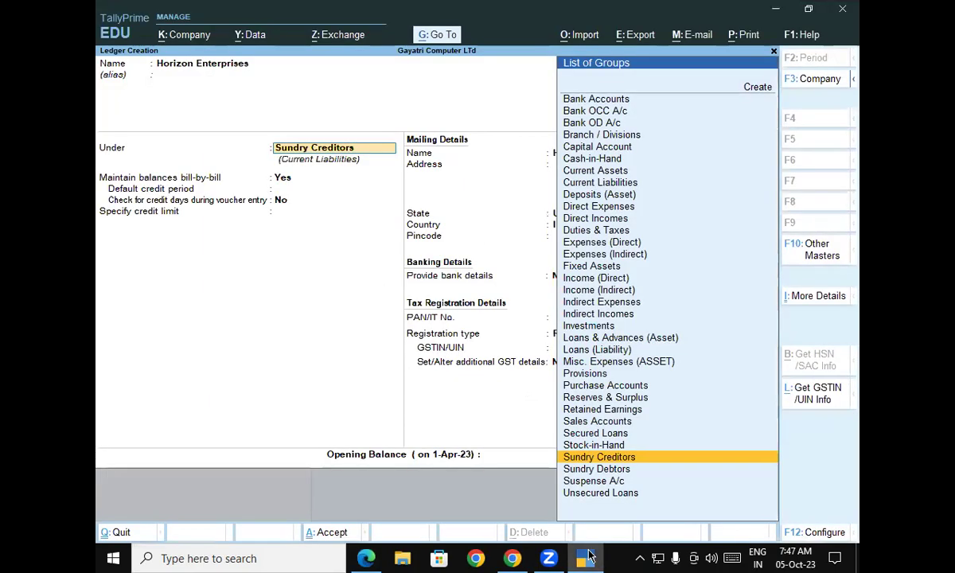
pyautogui.press('Return')
pyautogui.press('Return')
pyautogui.press('Return')
pyautogui.press('Return')
pyautogui.press('Return')
pyautogui.press('Return')
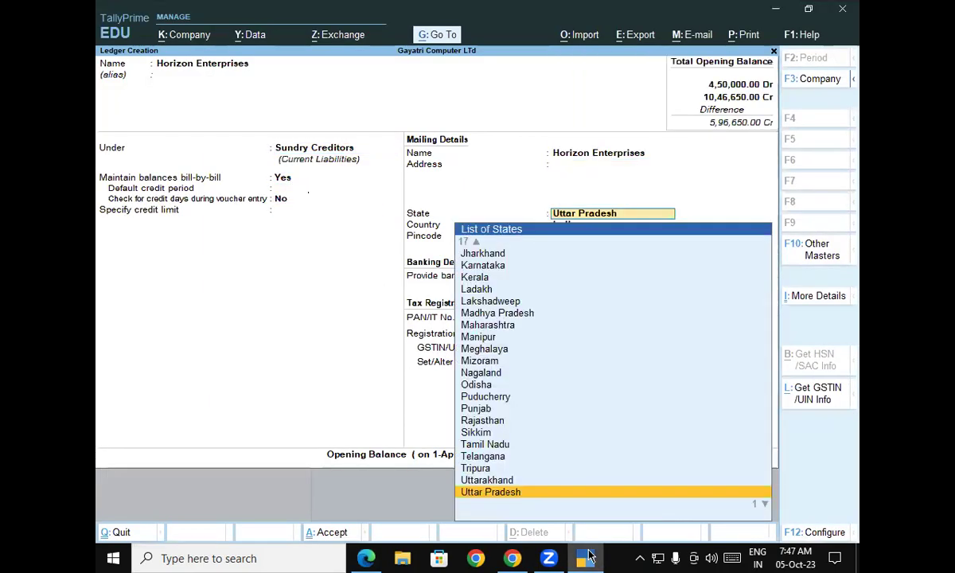
pyautogui.press('Return')
pyautogui.press('Return')
pyautogui.press('Return')
pyautogui.press('Return')
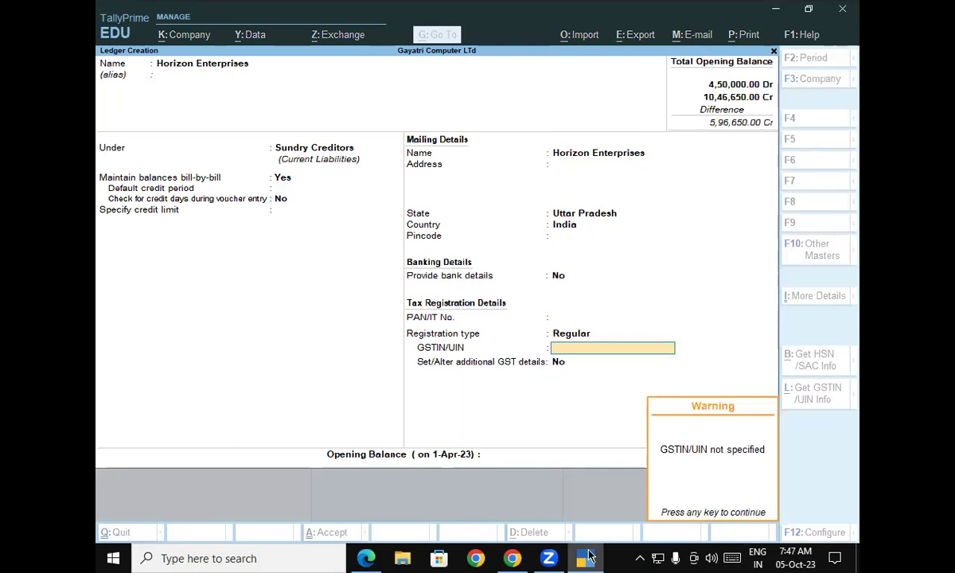
pyautogui.press('Return')
# Step: Set the Horizon Enterprises opening balance to 15,480 Cr, save the ledger and return to the Gateway of Tally
pyautogui.write('15,480')
pyautogui.press('Return')
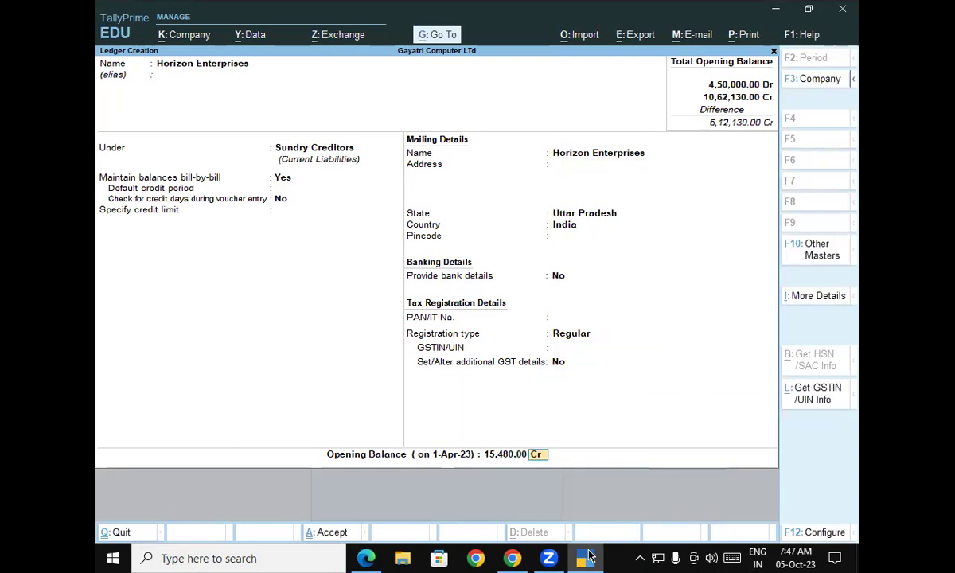
pyautogui.press('Return')
pyautogui.press('Return')
pyautogui.press('Return')
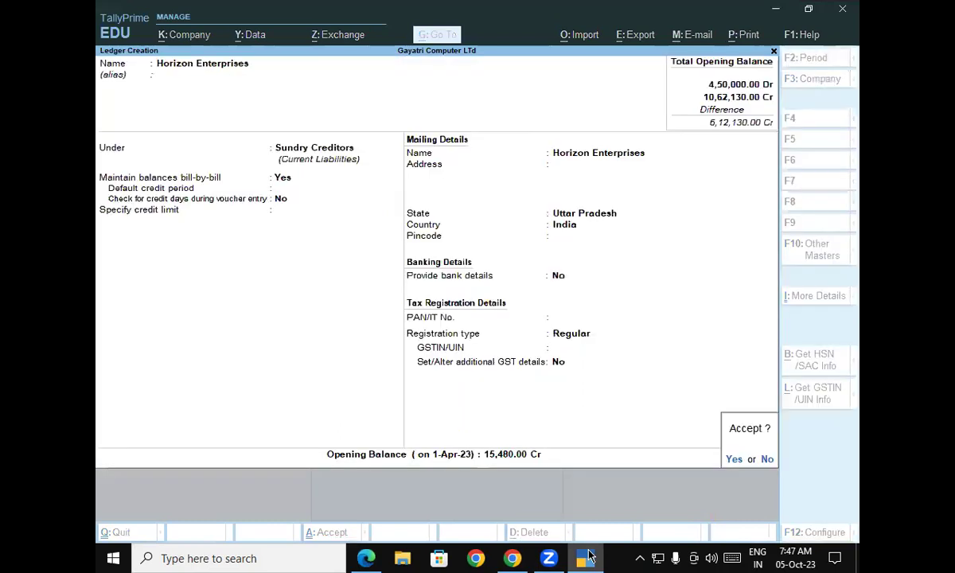
pyautogui.press('Return')
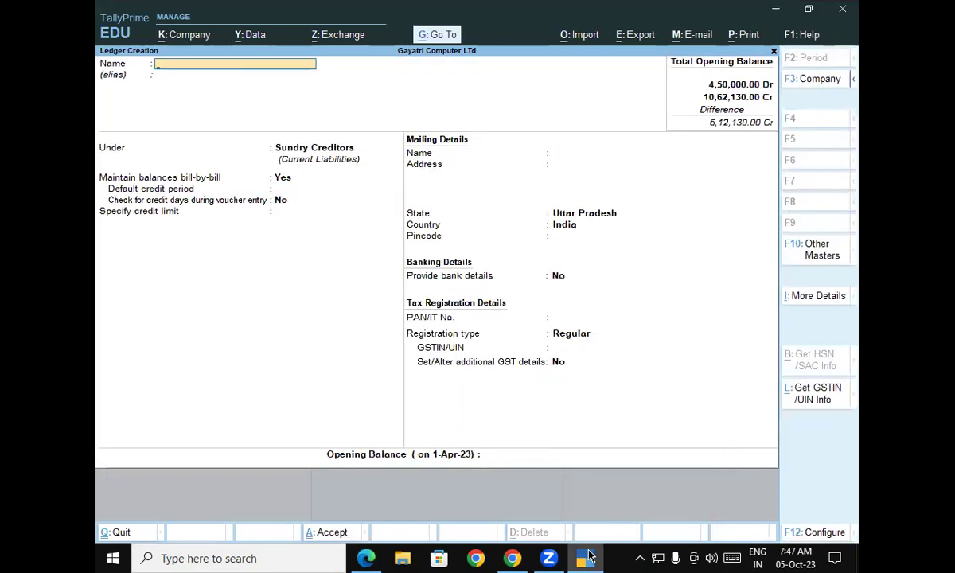
pyautogui.press('Escape')
pyautogui.press('Escape')
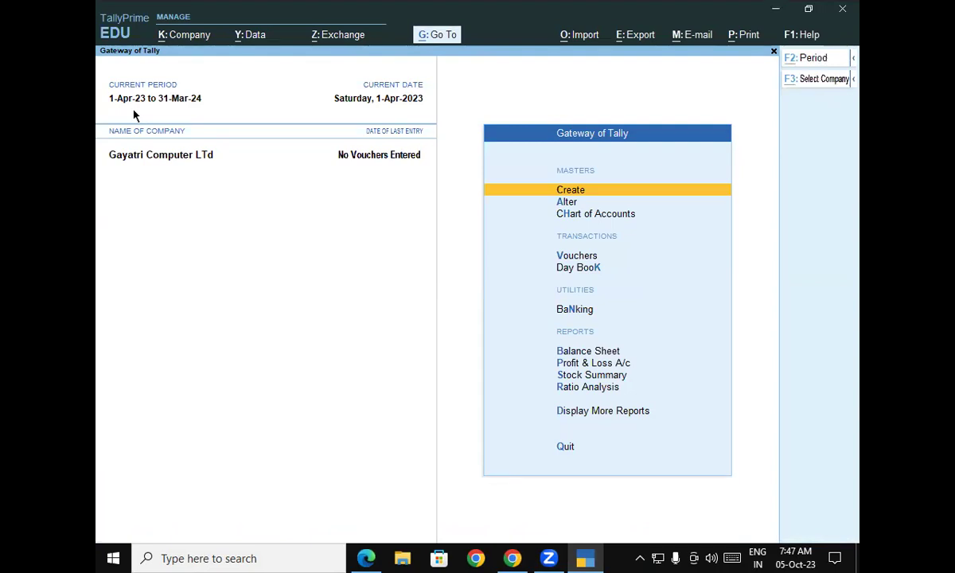
pyautogui.hotkey('alt', 'F2')
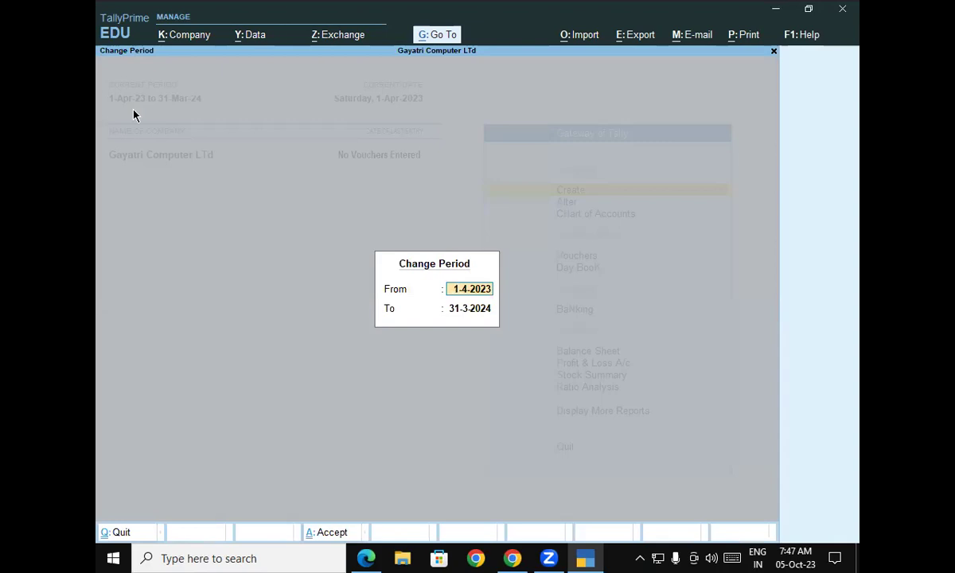
pyautogui.press('Escape')
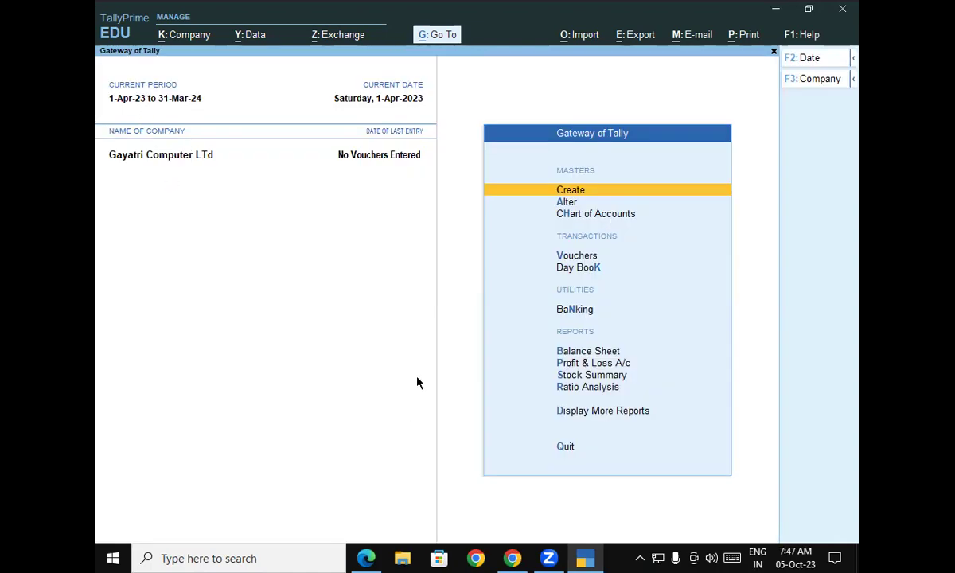
# Step: Copy Silver Plus Computers from the PDF's Lab Practice table and paste it as the name of a new ledger in TallyPrime
pyautogui.hotkey('alt', 'Tab')
pyautogui.scroll(-3, 409, 377)
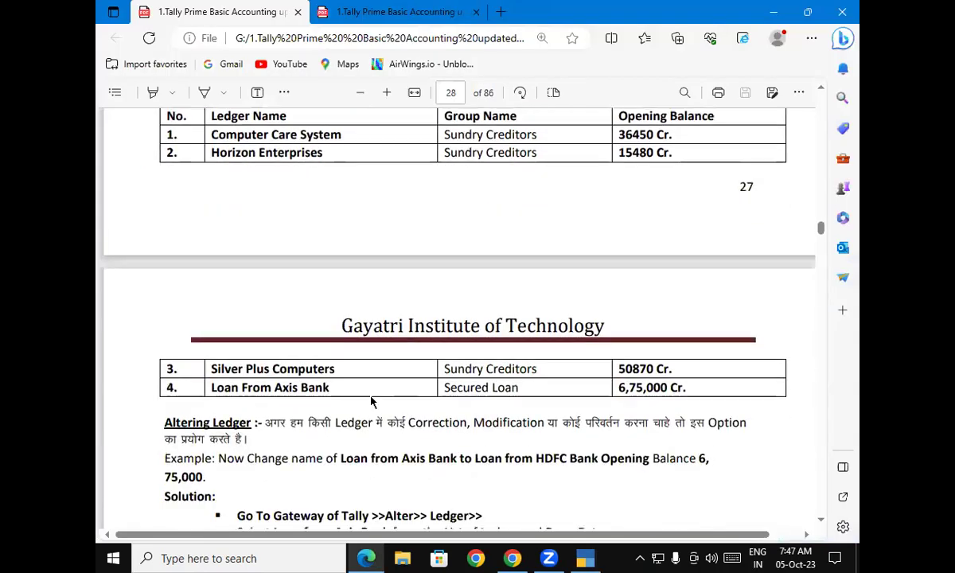
pyautogui.moveTo(211, 369); pyautogui.dragTo(344, 368)
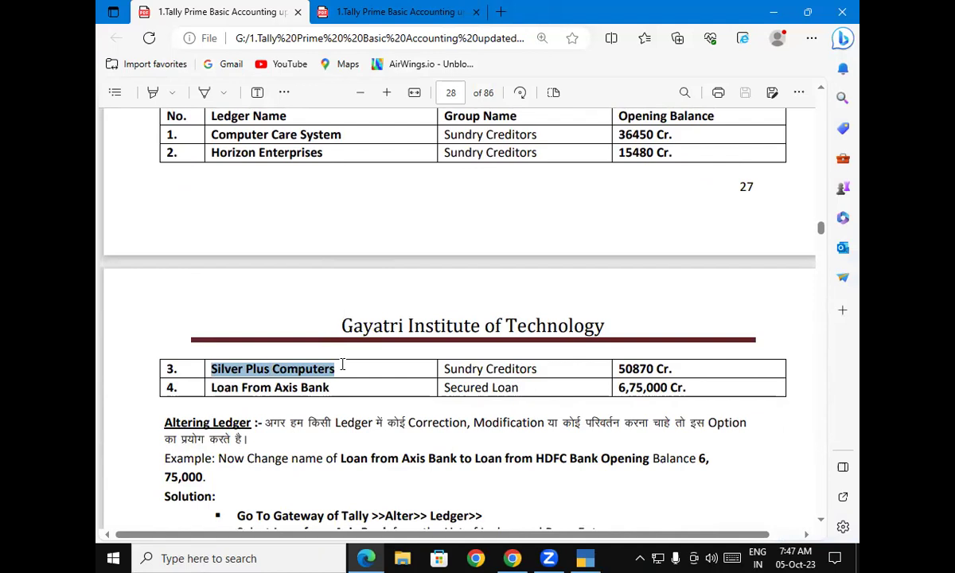
pyautogui.click(583, 558)
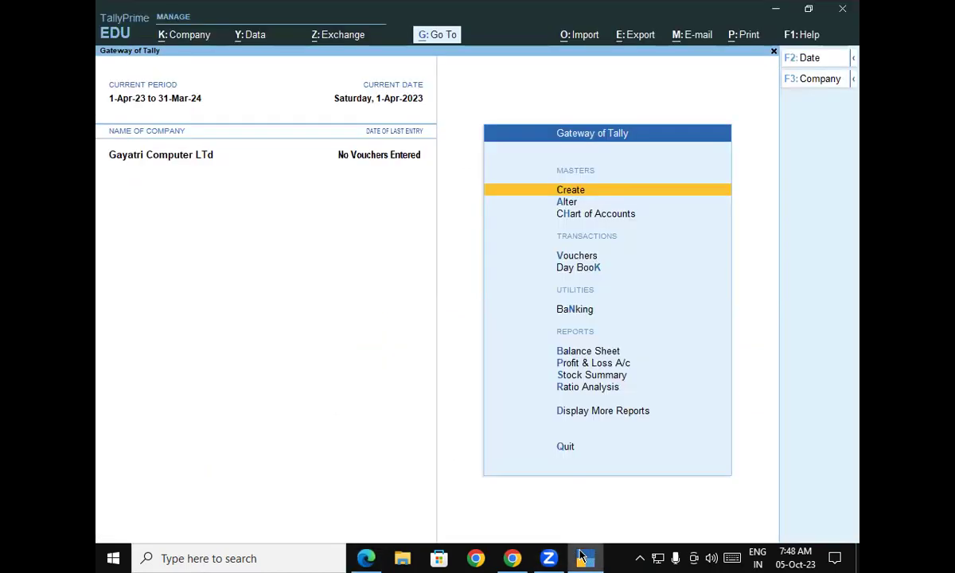
pyautogui.press('Return')
pyautogui.press('Down')
pyautogui.press('Return')
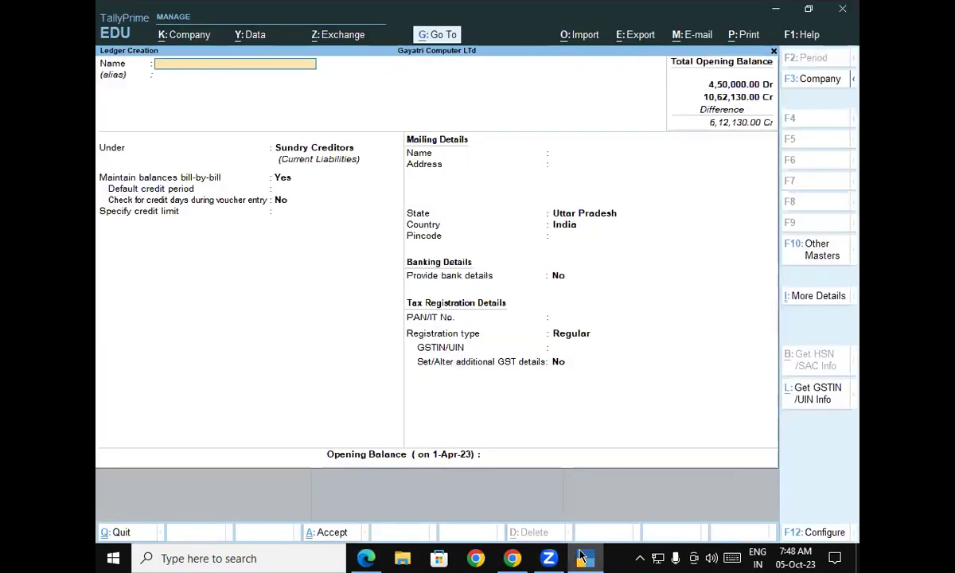
pyautogui.hotkey('ctrl', 'v')
# Step: Keep the Silver Plus Computers ledger under Sundry Creditors with no alias and default bill-by-bill, mailing, banking and tax details
pyautogui.press('Return')
pyautogui.press('Return')
pyautogui.press('Return')
pyautogui.press('Return')
pyautogui.press('Return')
pyautogui.press('Return')
pyautogui.press('Return')
pyautogui.press('Return')
pyautogui.press('Return')
pyautogui.press('Return')
pyautogui.press('Return')
pyautogui.press('Return')
pyautogui.press('Return')
pyautogui.press('Return')
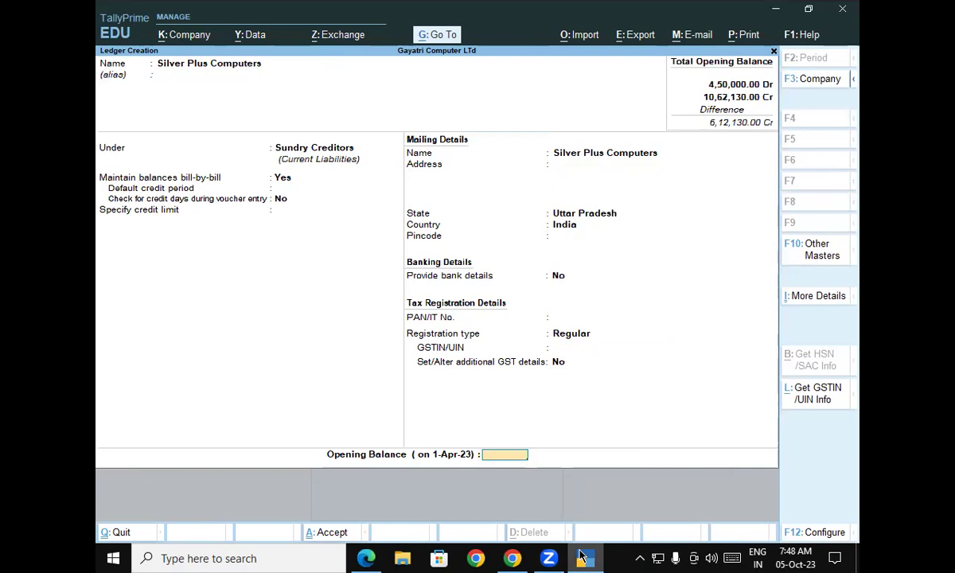
# Step: Check the Silver Plus Computers row in the PDF, then set its opening balance to 50,870 Cr and save the ledger
pyautogui.click(582, 557)
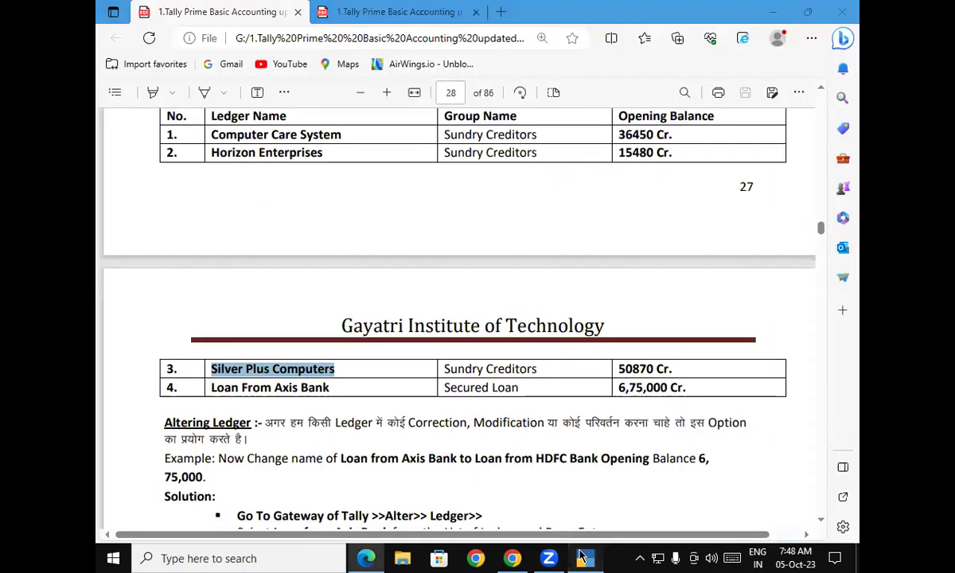
pyautogui.click(582, 557)
pyautogui.write('50')
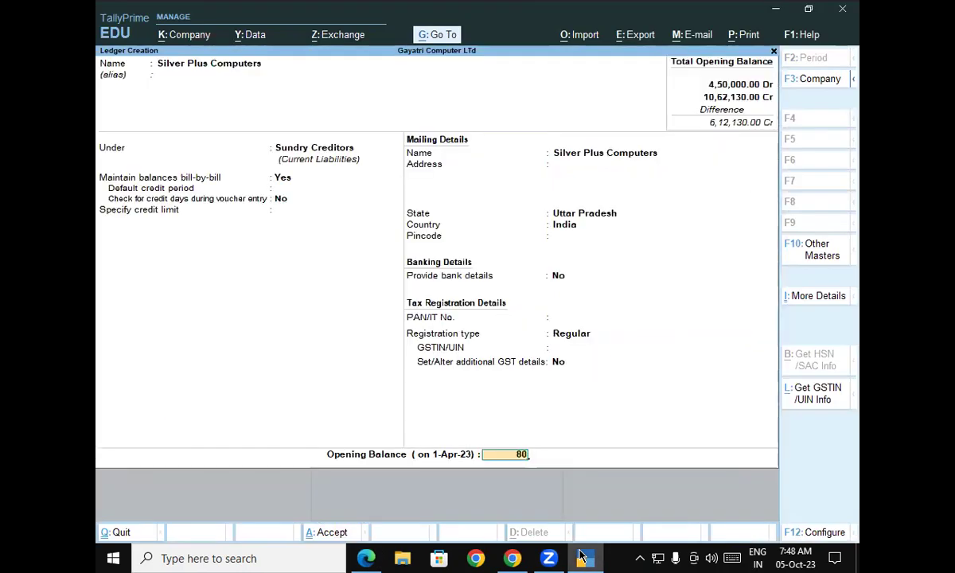
pyautogui.press('BackSpace')
pyautogui.press('BackSpace')
pyautogui.write('50870')
pyautogui.press('Return')
pyautogui.press('Return')
pyautogui.press('Return')
pyautogui.press('Return')
pyautogui.press('Return')
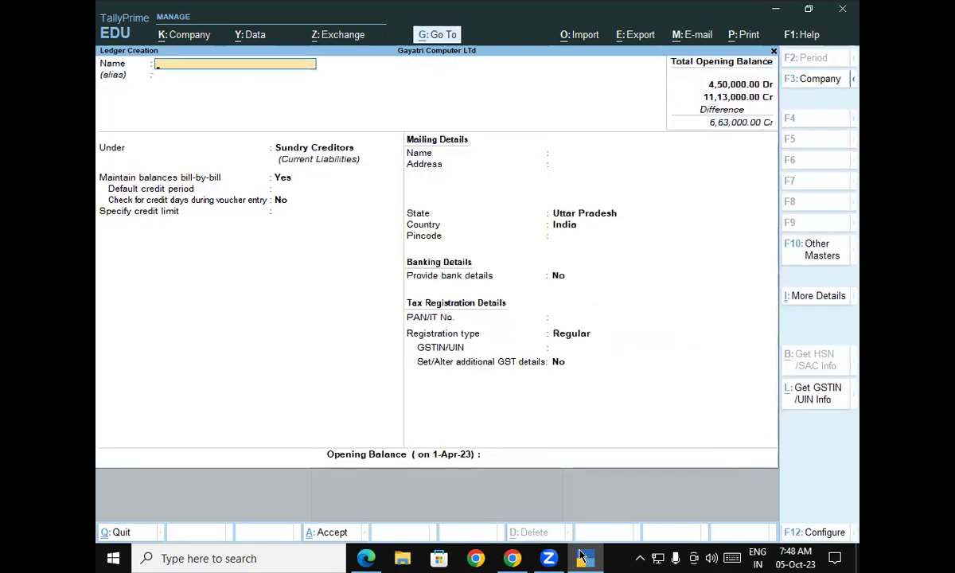
# Step: Copy Loan From Axis Bank from the PDF as the new ledger's name in TallyPrime and place it under Secured Loans
pyautogui.click(583, 556)
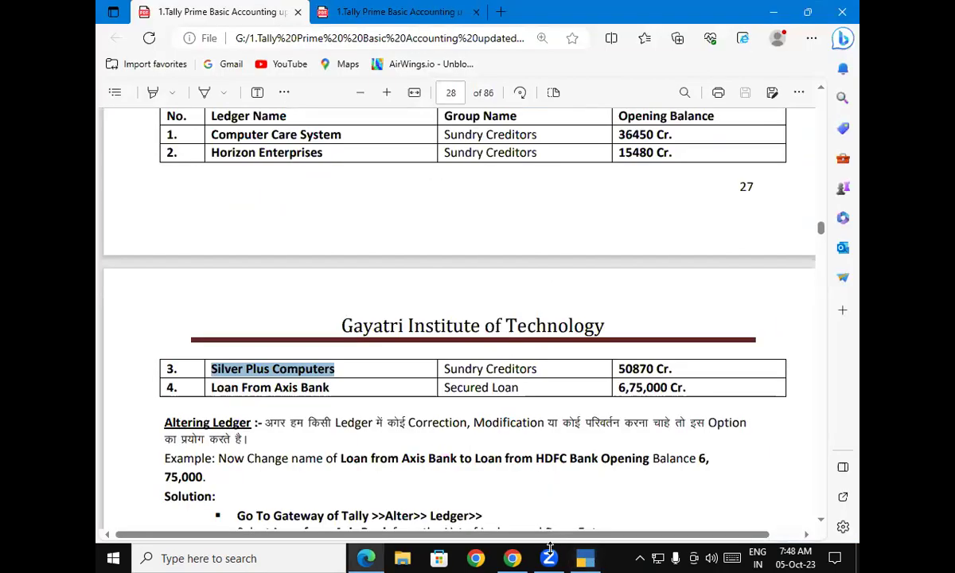
pyautogui.moveTo(211, 388); pyautogui.dragTo(337, 399)
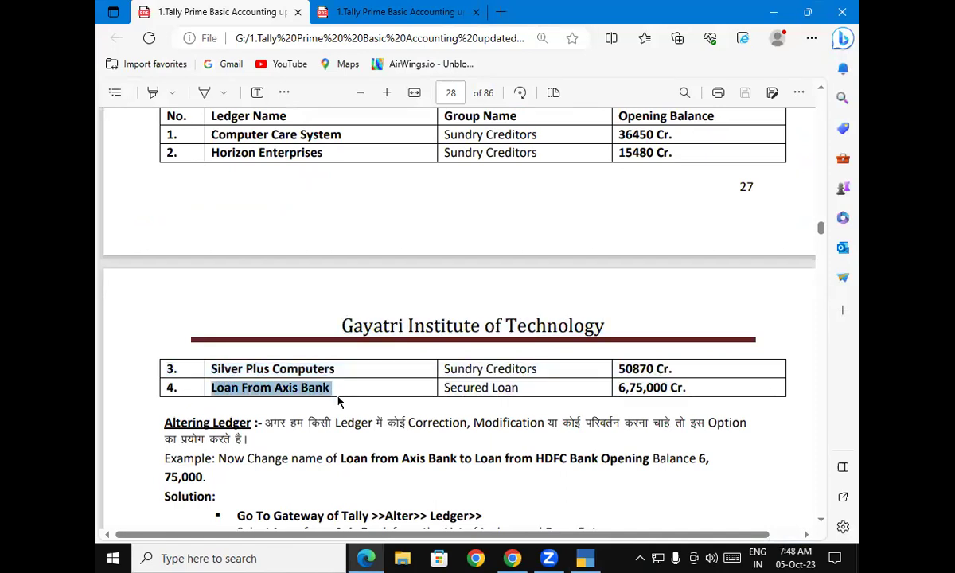
pyautogui.click(569, 555)
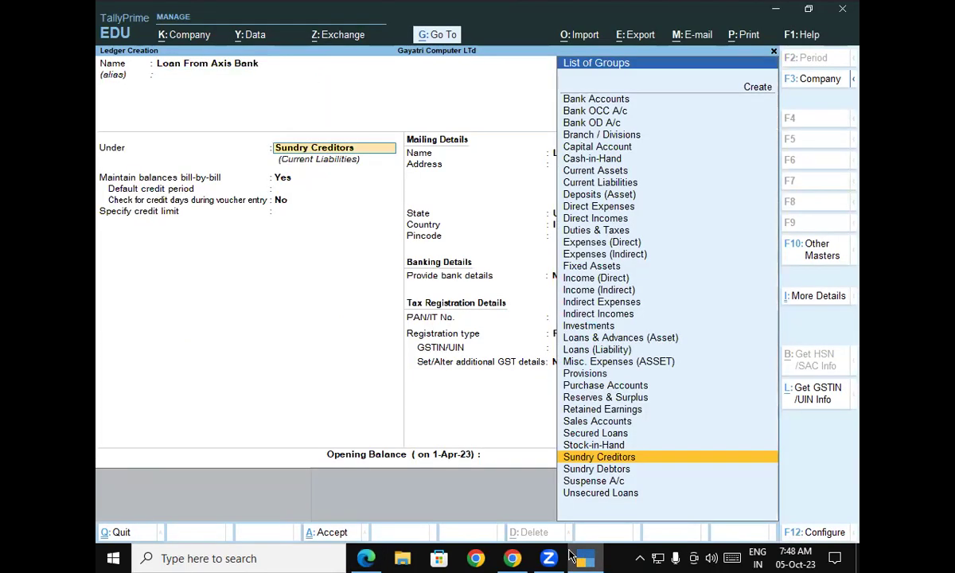
pyautogui.write('Se')
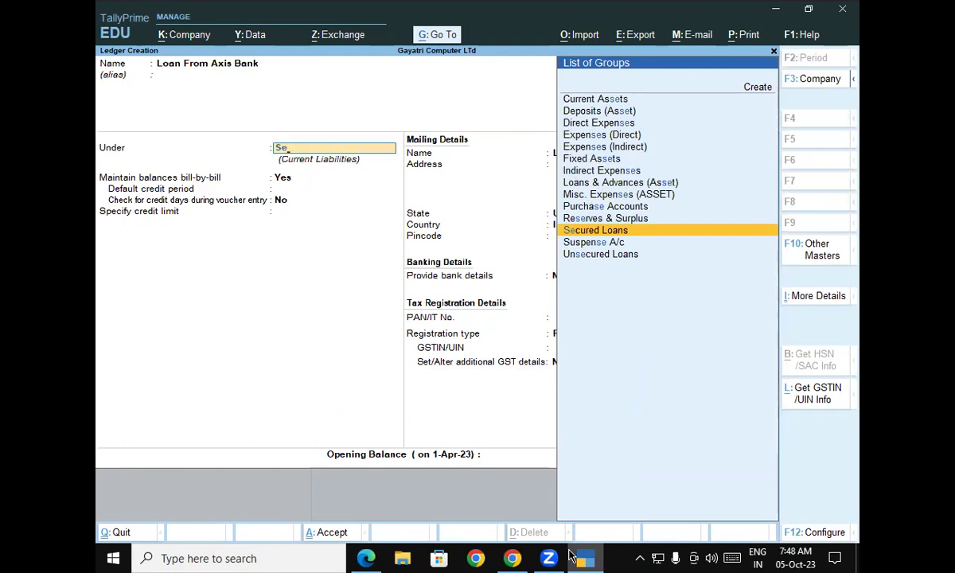
pyautogui.press('Return')
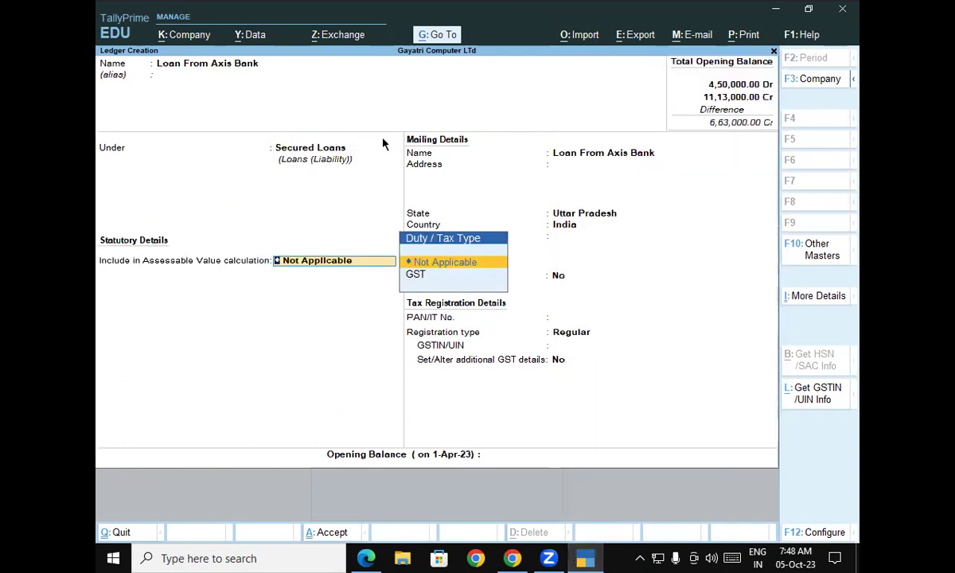
# Step: Keep the loan ledger's assessable value calculation as Not Applicable and accept its default mailing, banking and tax details without a GSTIN/UIN
pyautogui.press('Return')
pyautogui.press('Return')
pyautogui.press('Return')
pyautogui.press('Return')
pyautogui.press('Return')
pyautogui.press('Return')
pyautogui.press('Return')
pyautogui.press('Return')
pyautogui.press('Return')
pyautogui.press('Return')
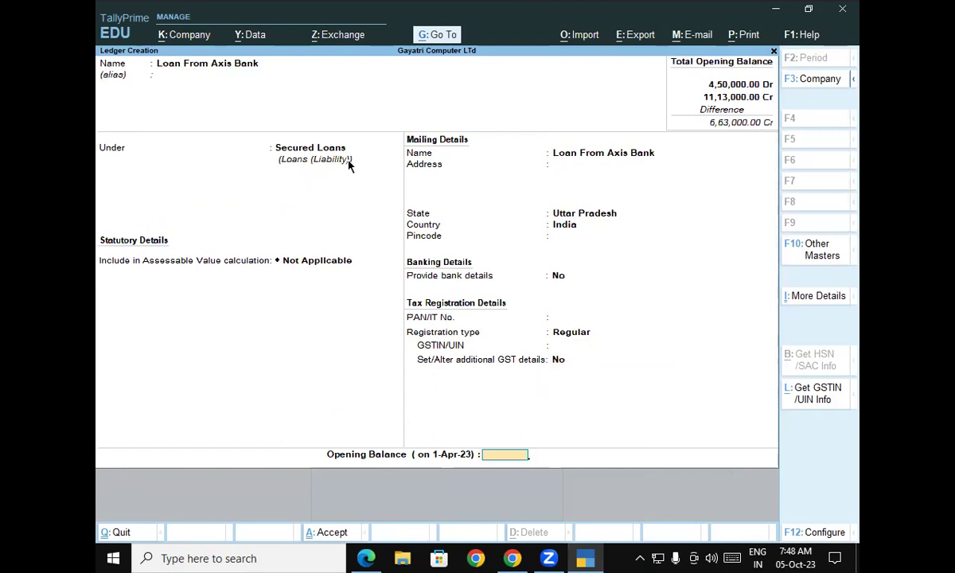
# Step: Set the Loan From Axis Bank opening balance to 6,75,000 Cr, save the ledger and return to the Gateway of Tally
pyautogui.write('65')
pyautogui.press('BackSpace')
pyautogui.write('75000')
pyautogui.press('Return')
pyautogui.press('Return')
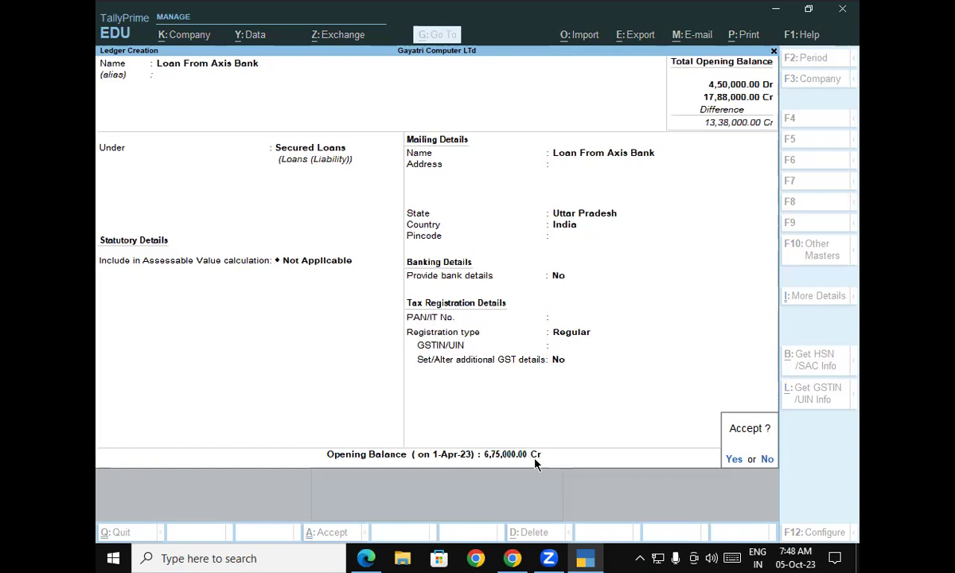
pyautogui.press('Return')
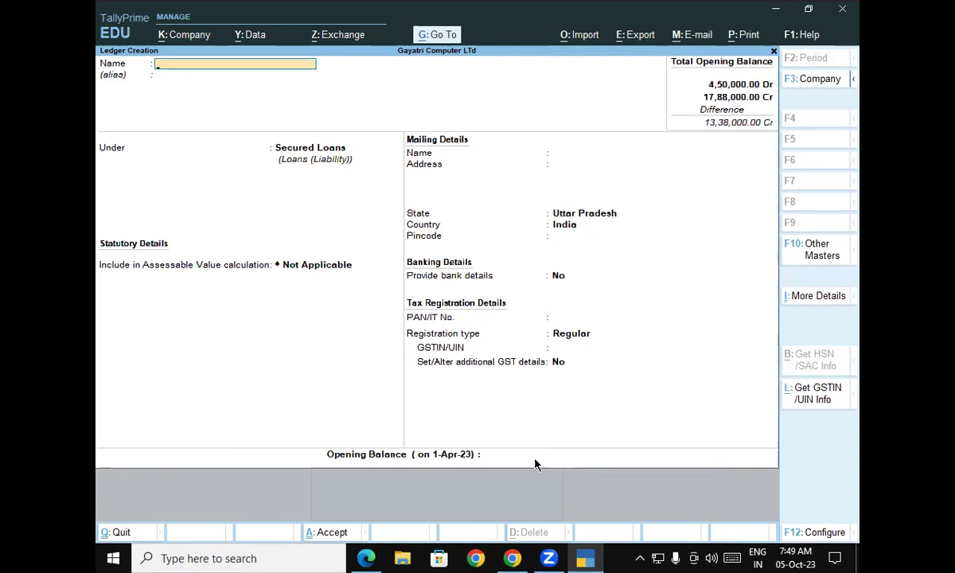
pyautogui.press('Escape')
pyautogui.press('Escape')
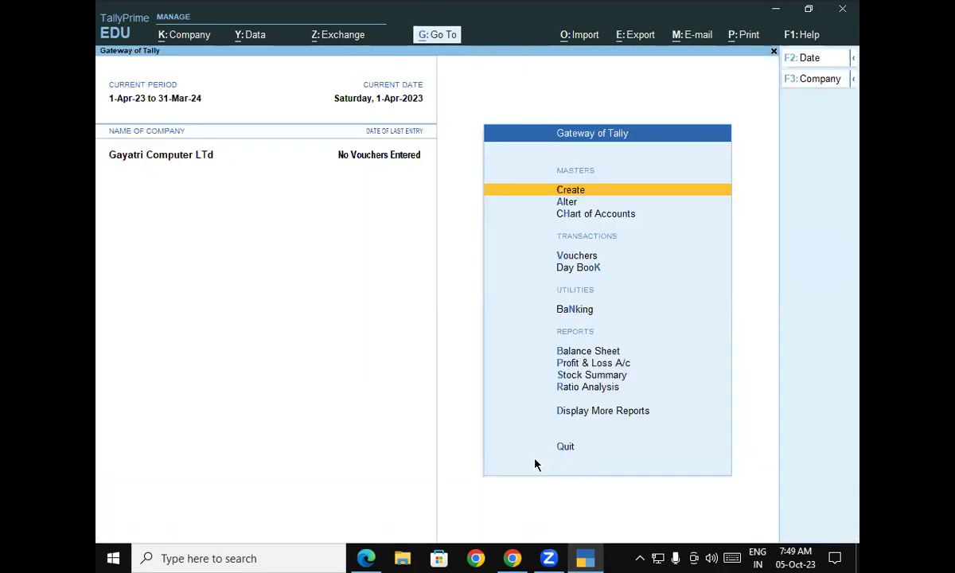
# Step: Open the Balance Sheet in detailed view and check Prop Capital A/c, Secured Loans, Sundry Creditors and Land & Building
pyautogui.press('b')
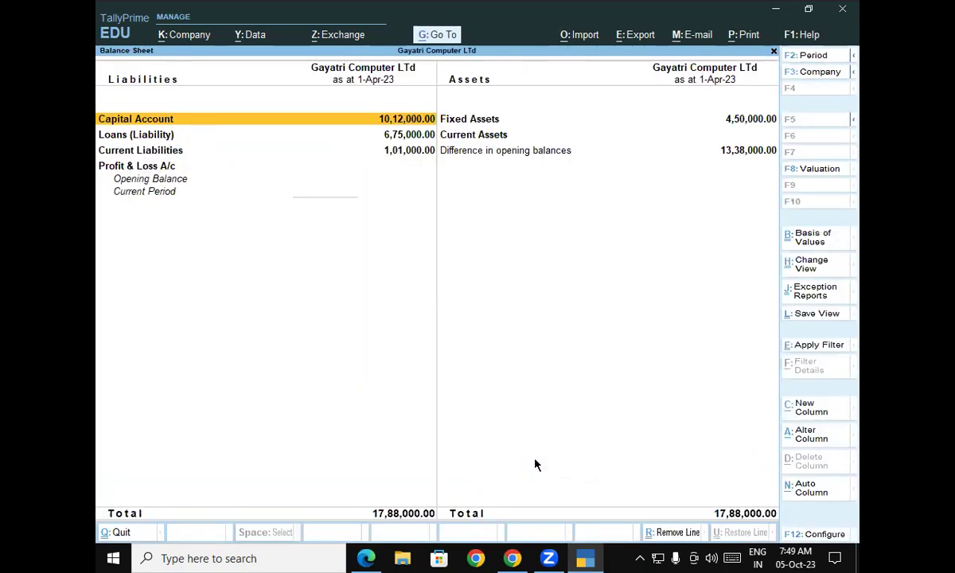
pyautogui.press('alt')
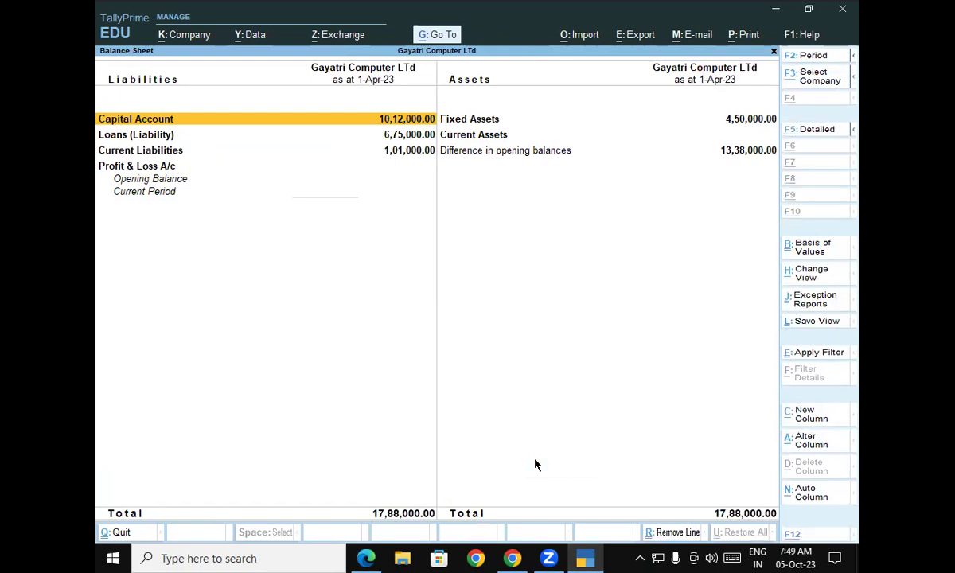
pyautogui.hotkey('alt', 'F5')
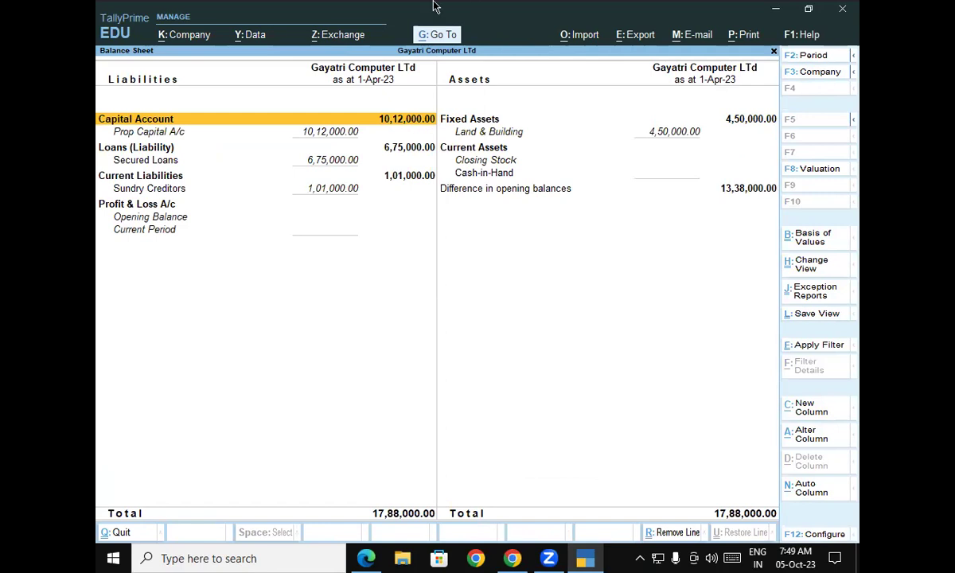
pyautogui.click(146, 127)
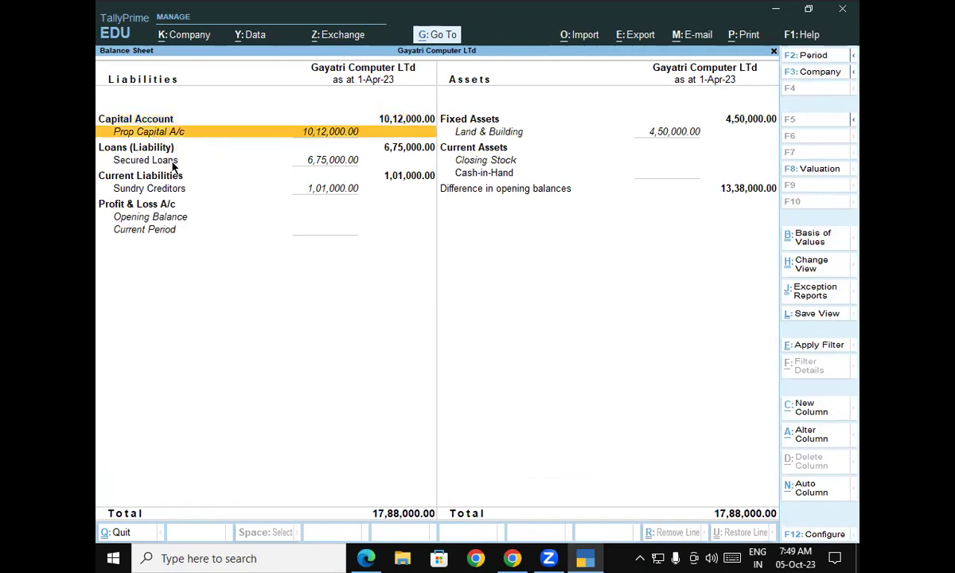
pyautogui.click(164, 160)
pyautogui.click(180, 191)
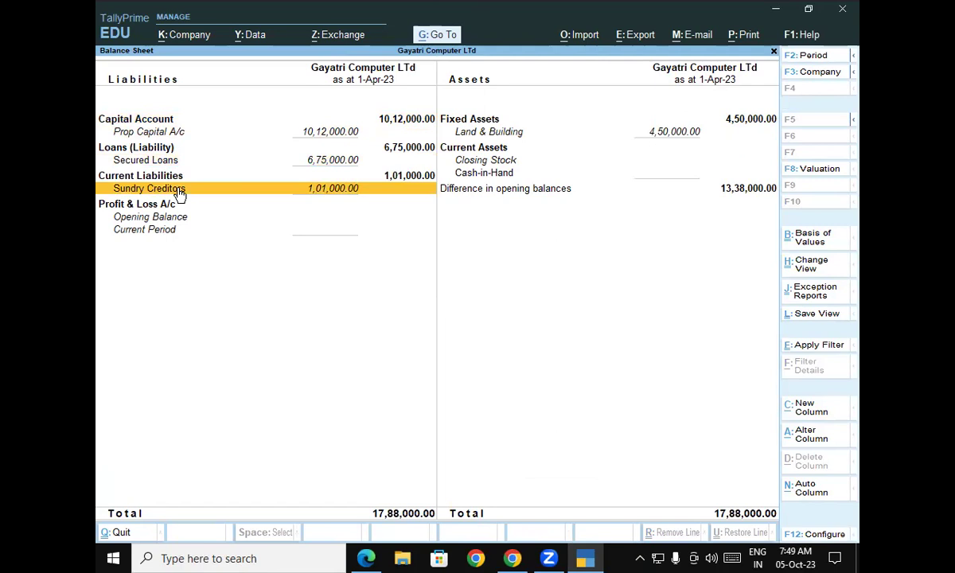
pyautogui.click(683, 141)
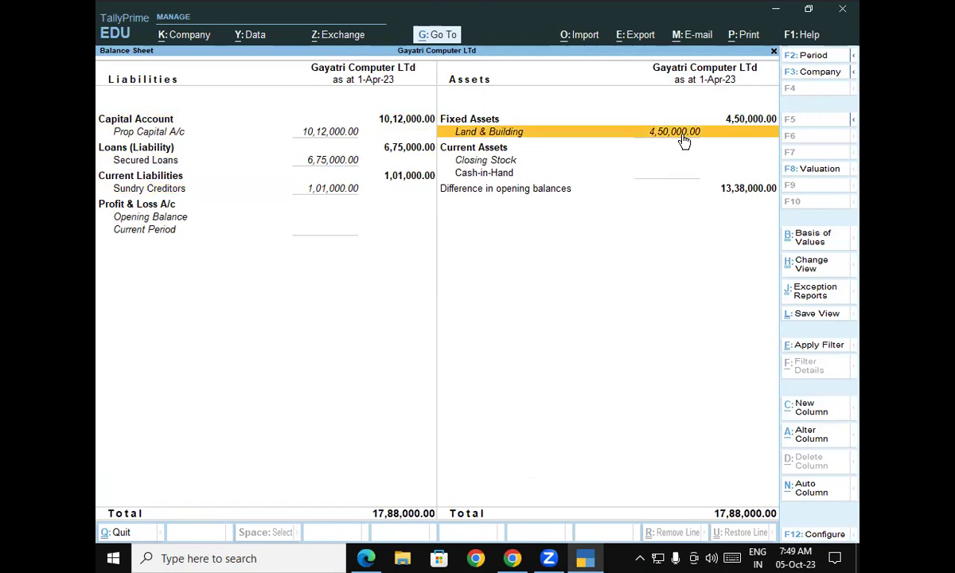